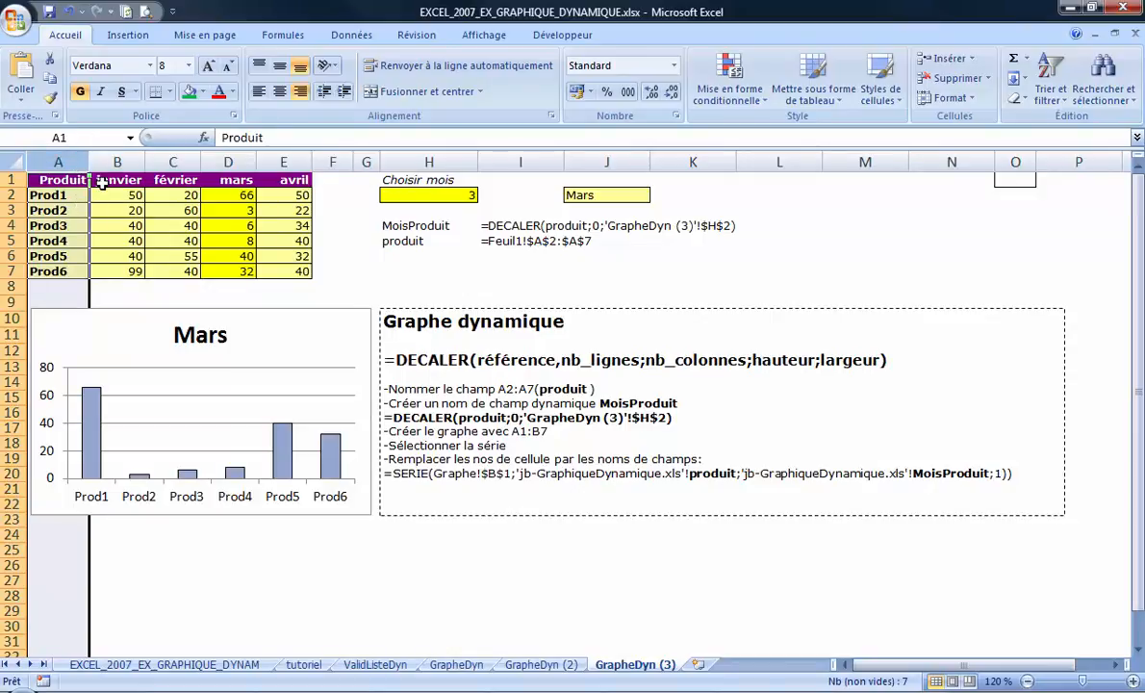
Examine the product table in A1:E7, with its month headers and the monthly values of each product
drag(101, 183, 276, 178)
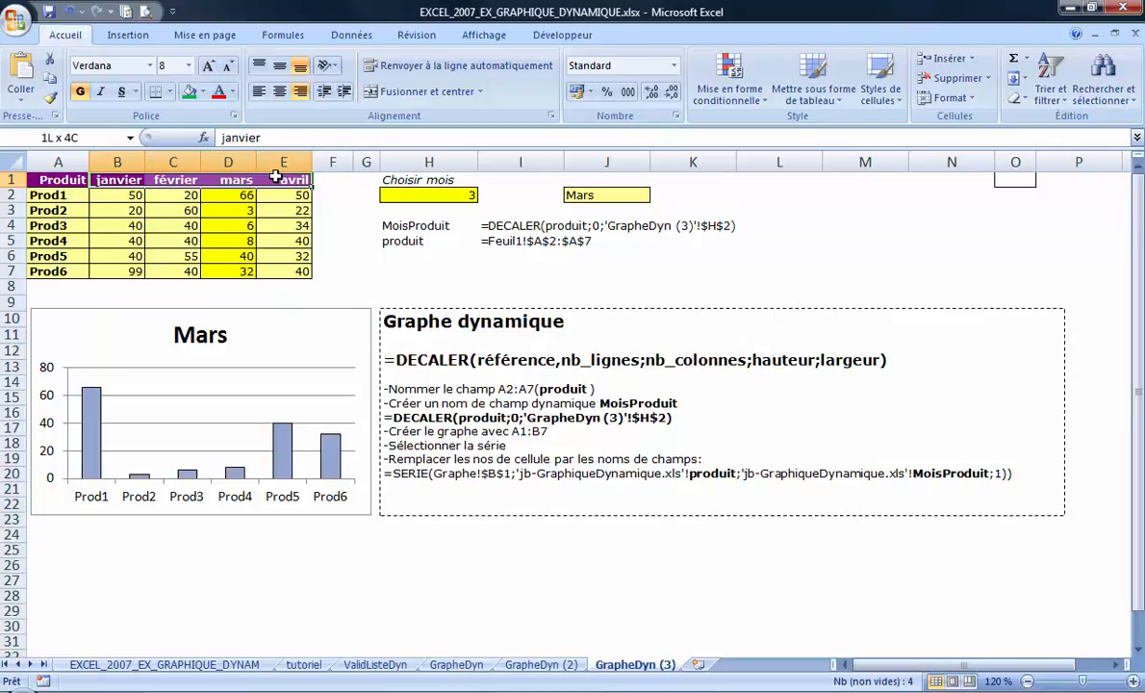
drag(287, 270, 109, 202)
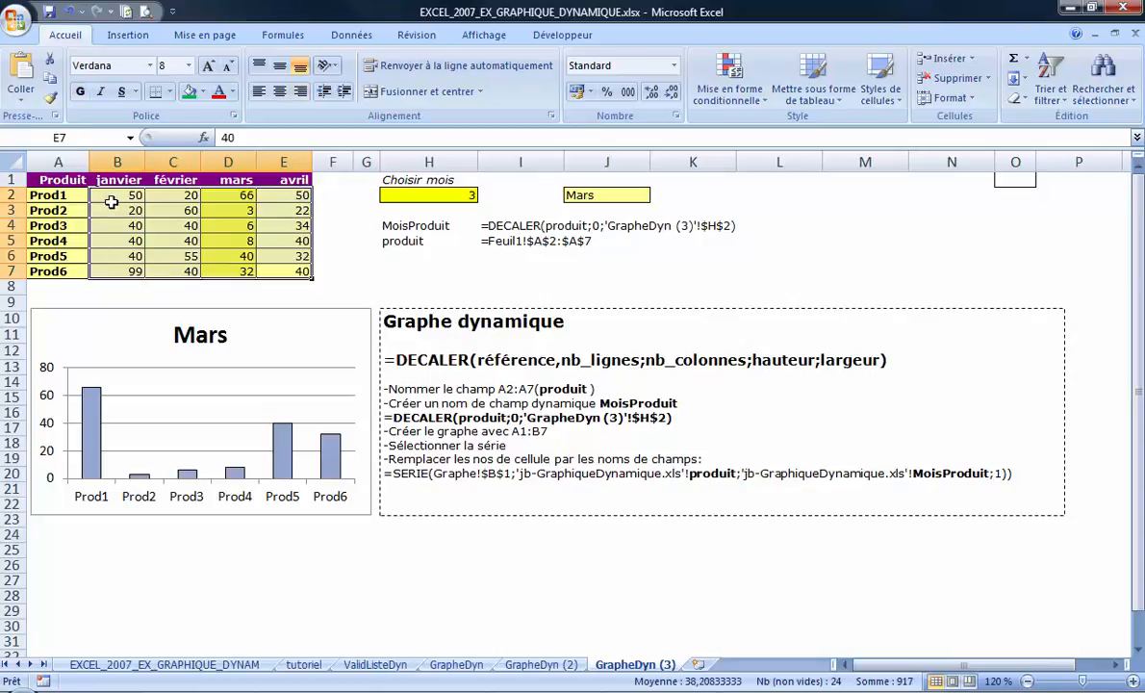
click(365, 284)
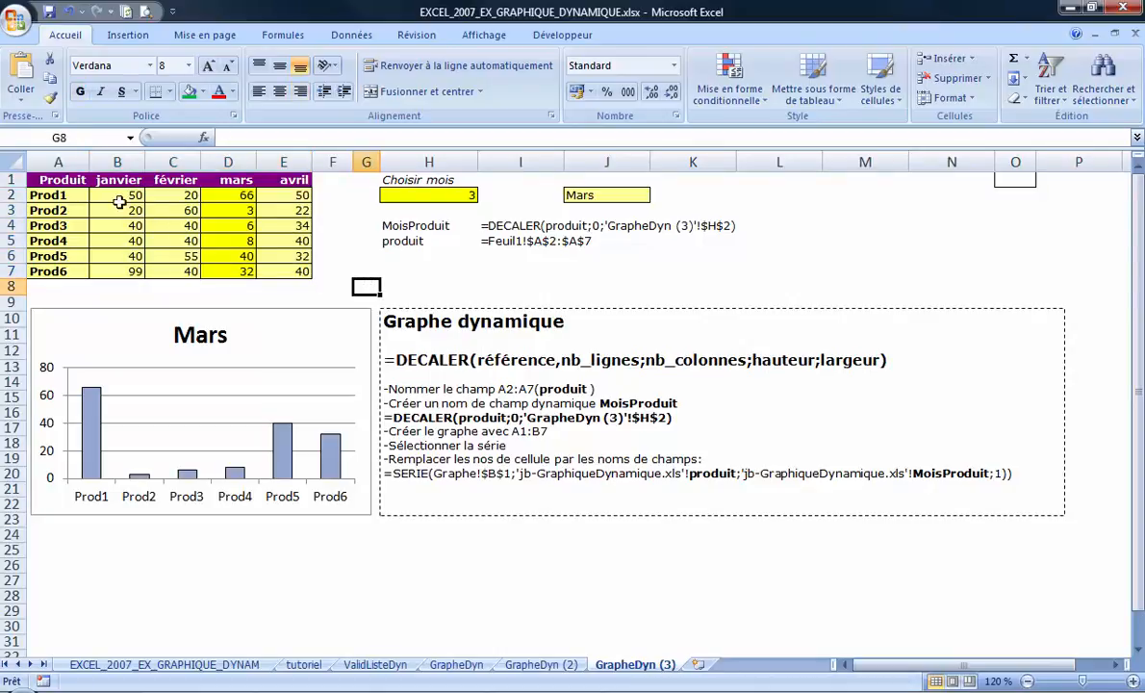
drag(53, 179, 272, 276)
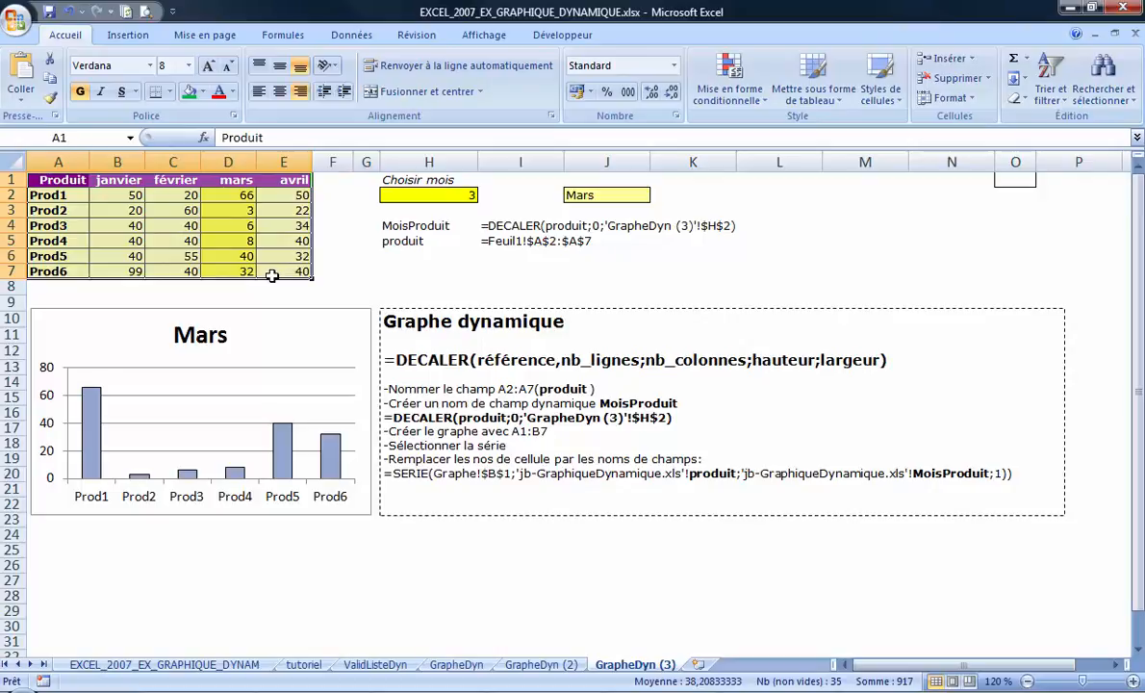
Review the list-type data validation behind the month selector cell H2, including its source and drop-down choices
click(470, 194)
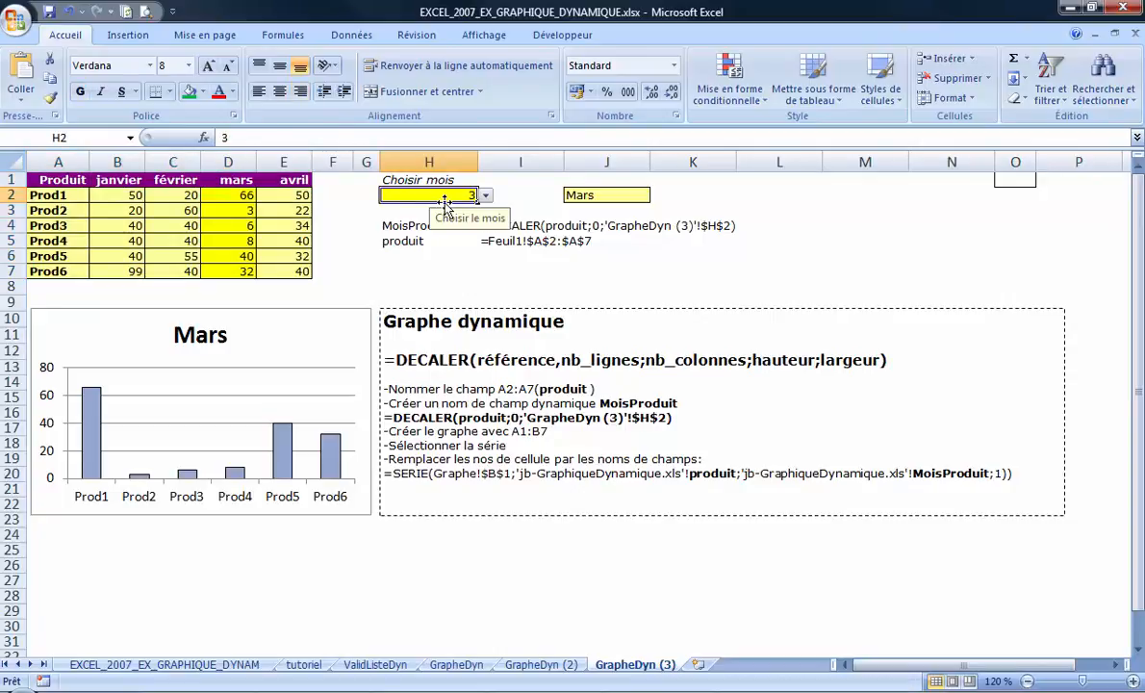
click(294, 35)
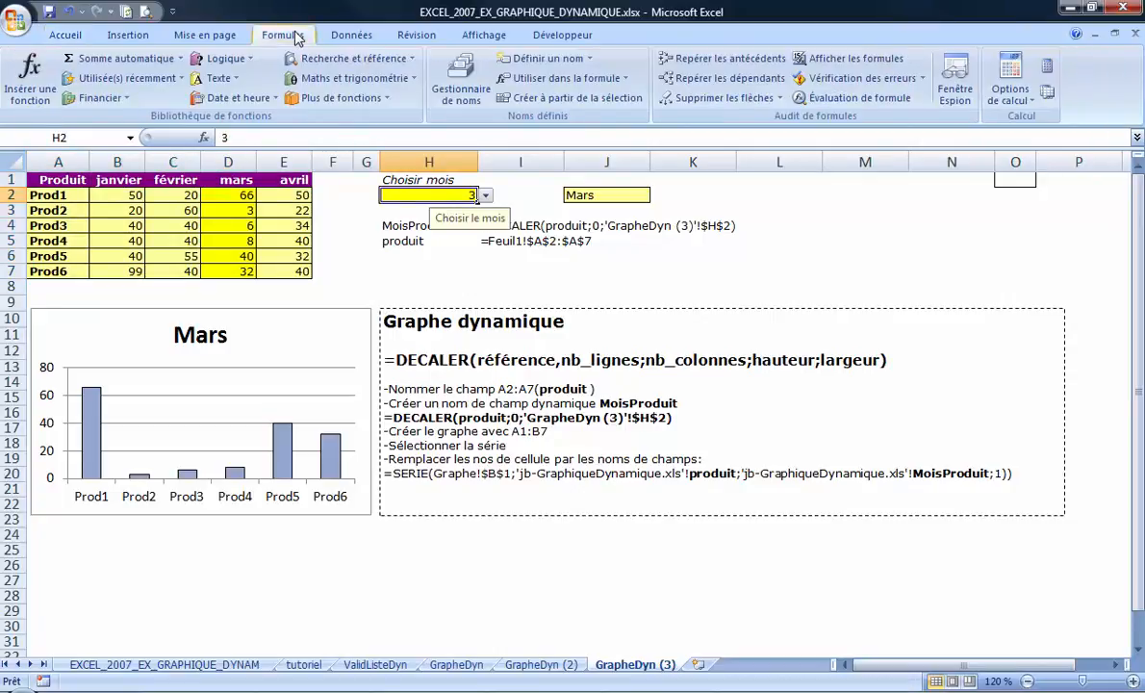
click(351, 34)
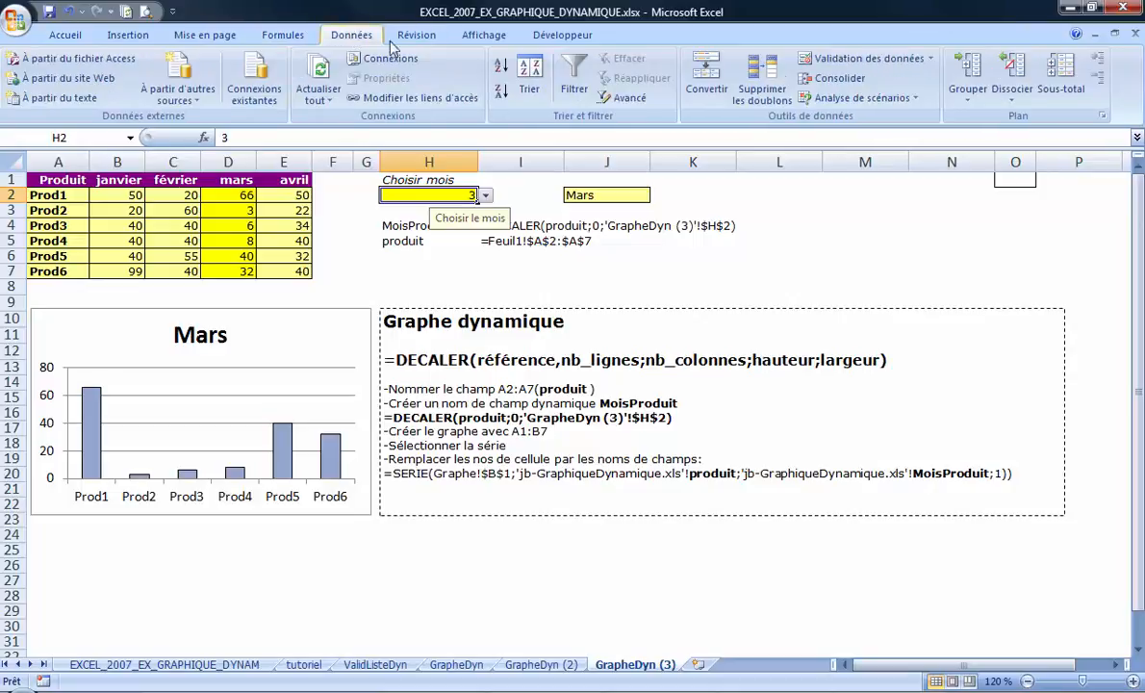
click(847, 59)
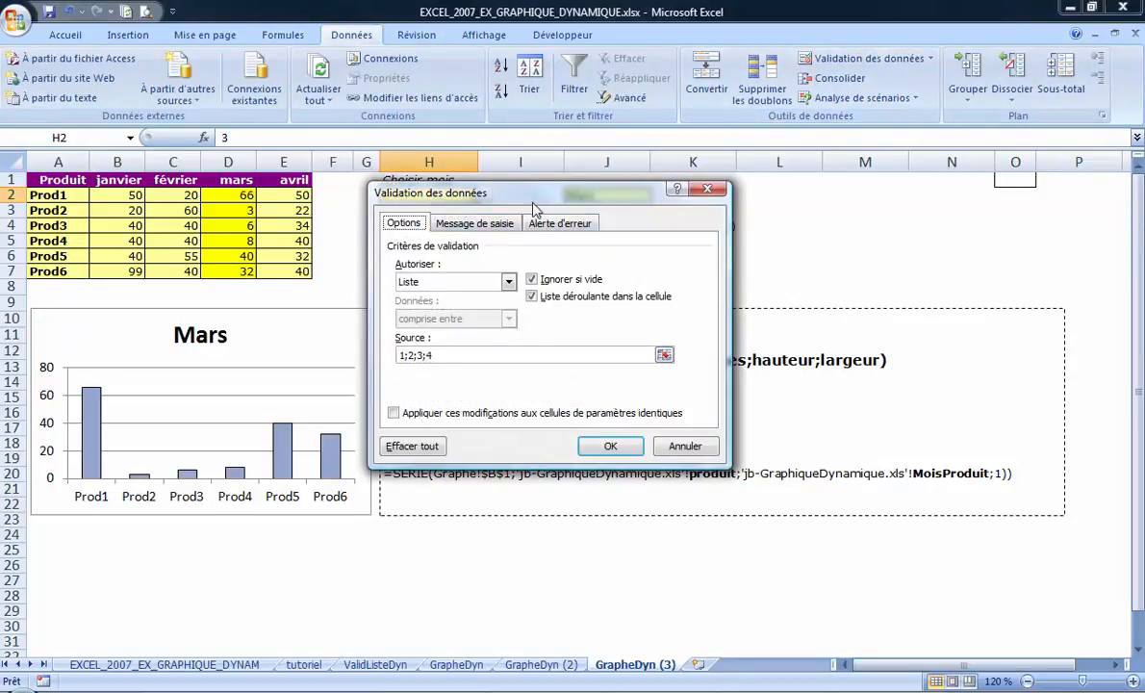
drag(510, 200, 660, 279)
click(609, 438)
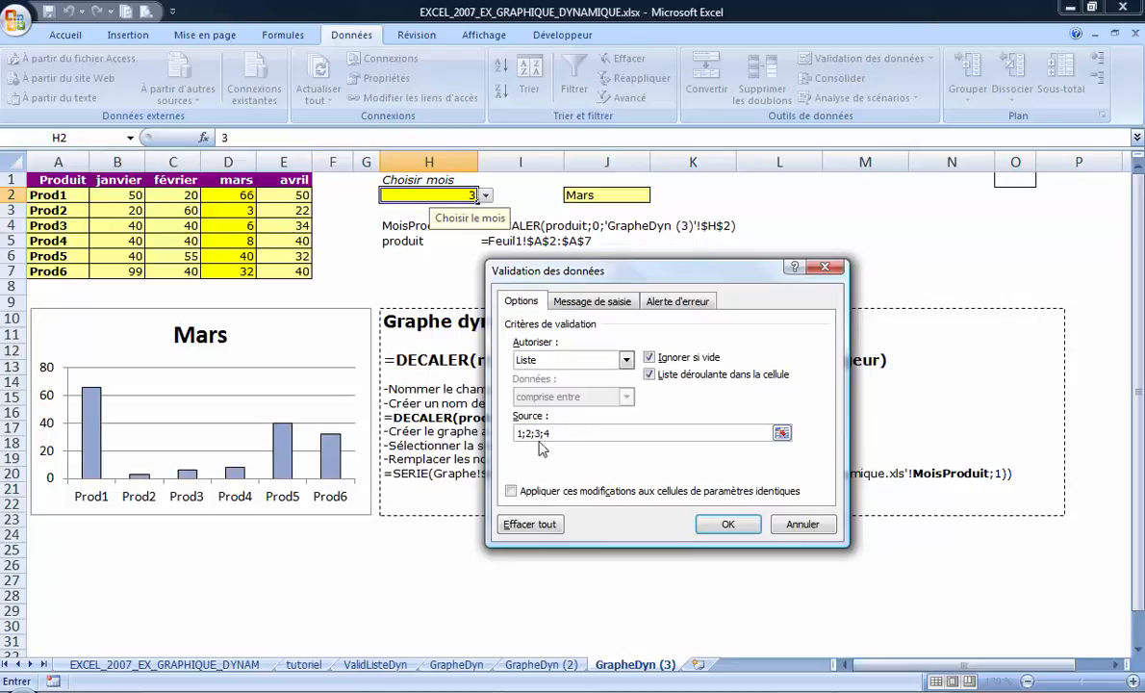
click(727, 524)
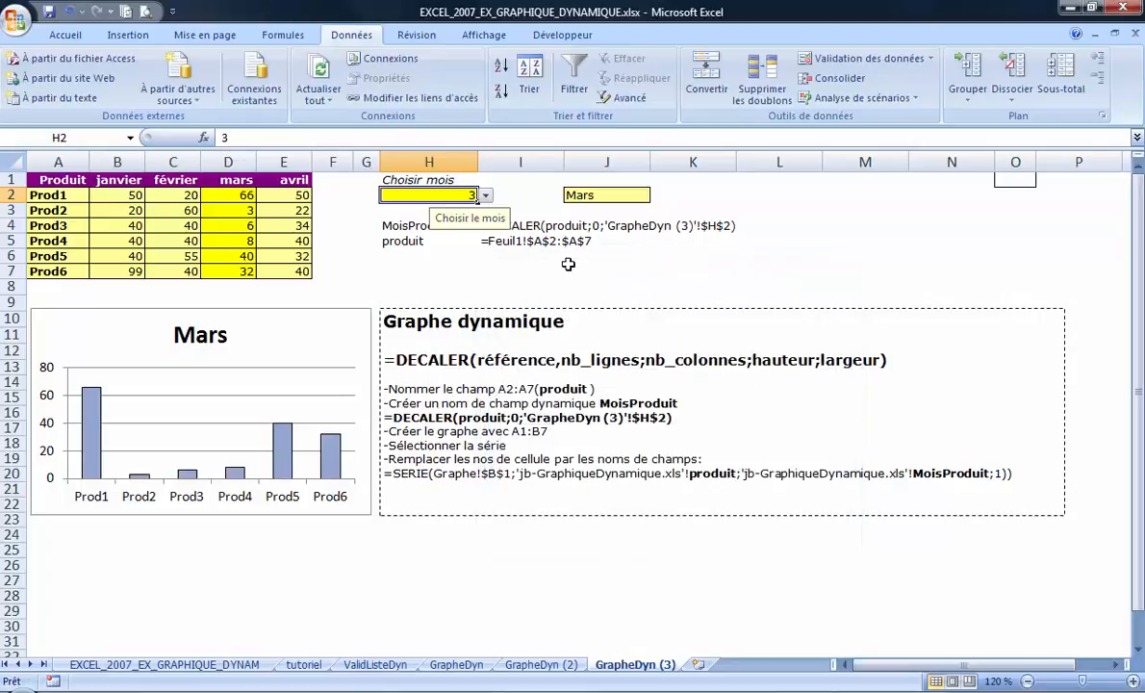
click(485, 197)
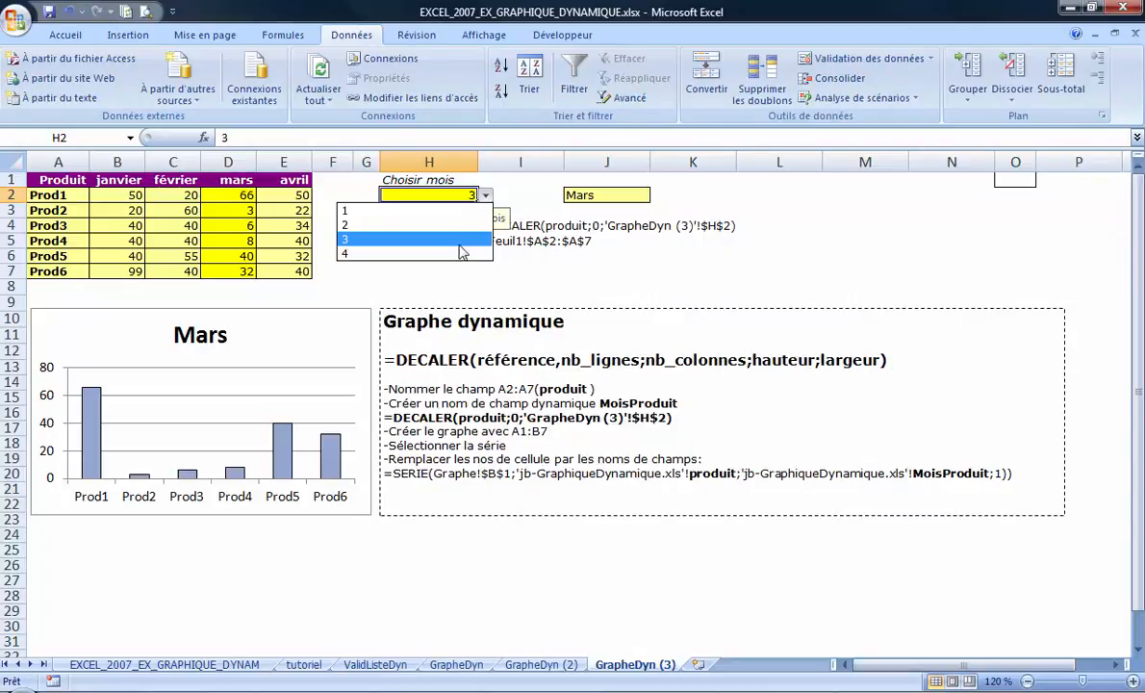
click(675, 257)
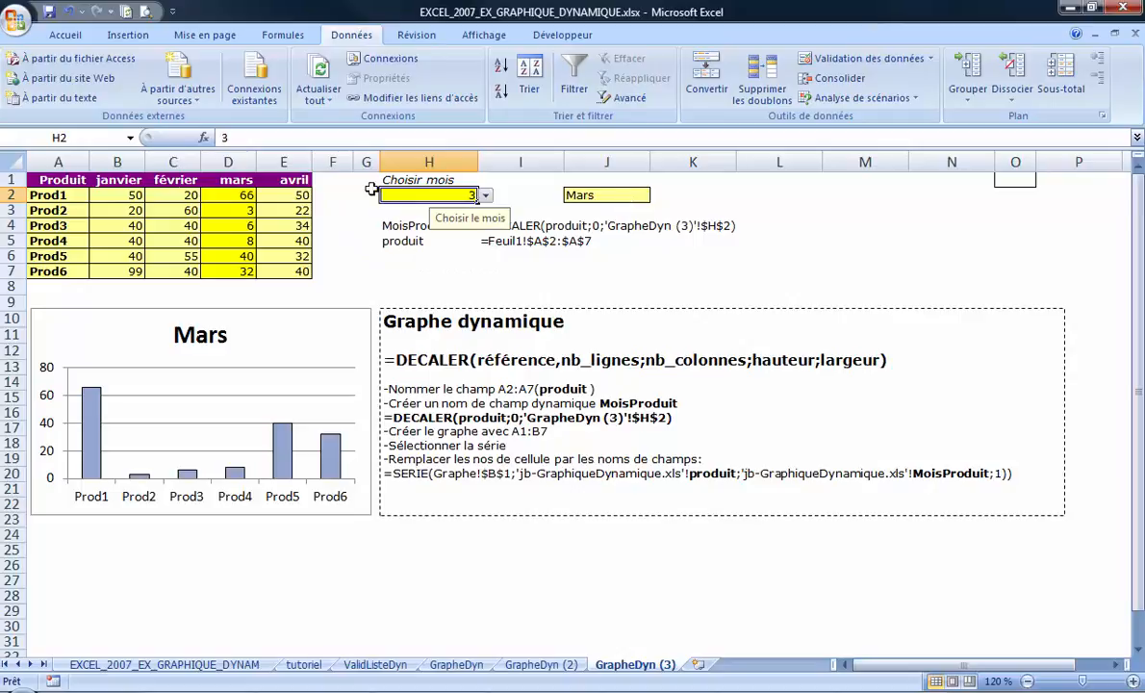
Examine the CHOISIR formula in cell J2, checking its index reference to H2 and each month-name argument
click(591, 195)
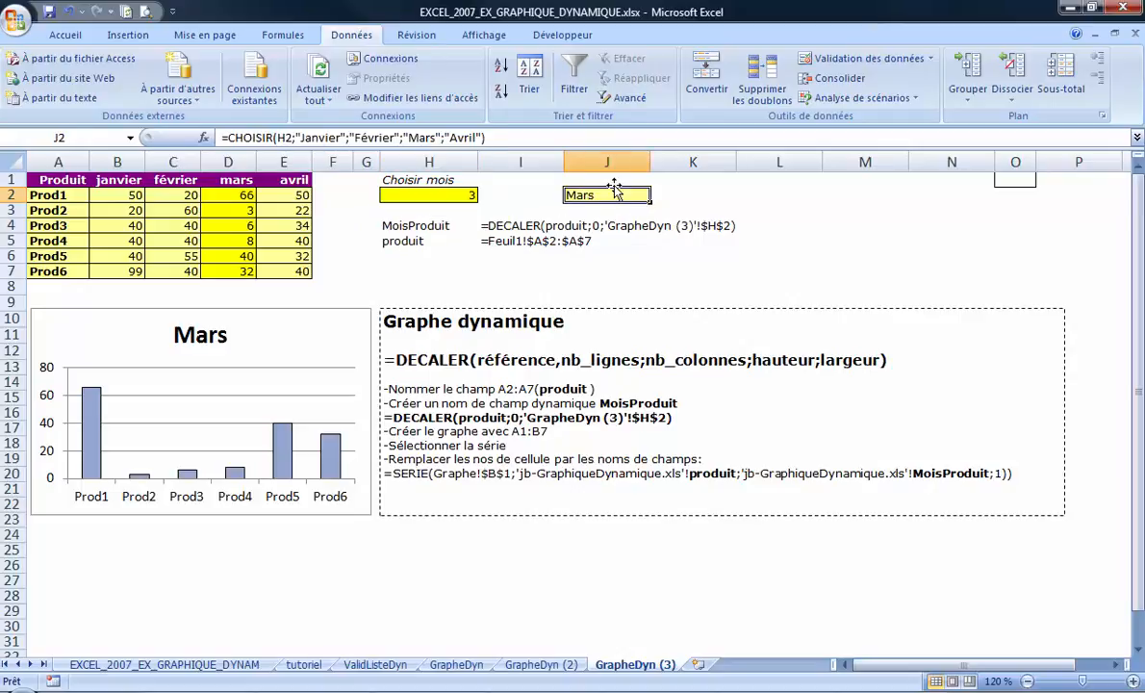
click(290, 138)
double_click(282, 138)
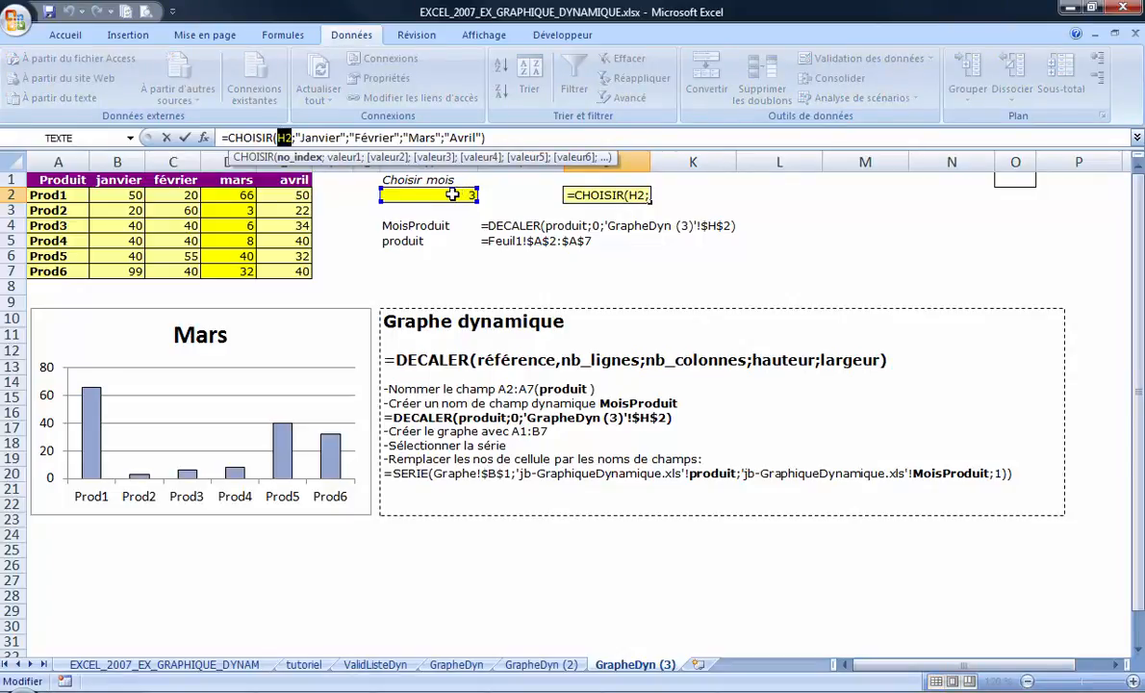
double_click(421, 138)
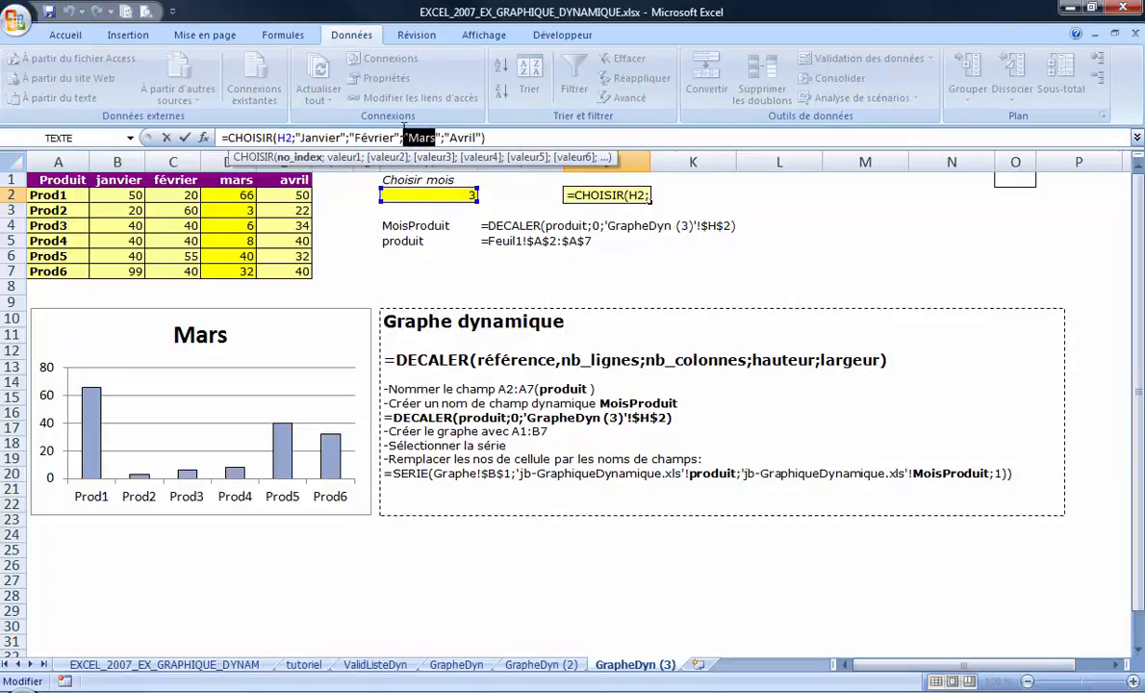
double_click(320, 137)
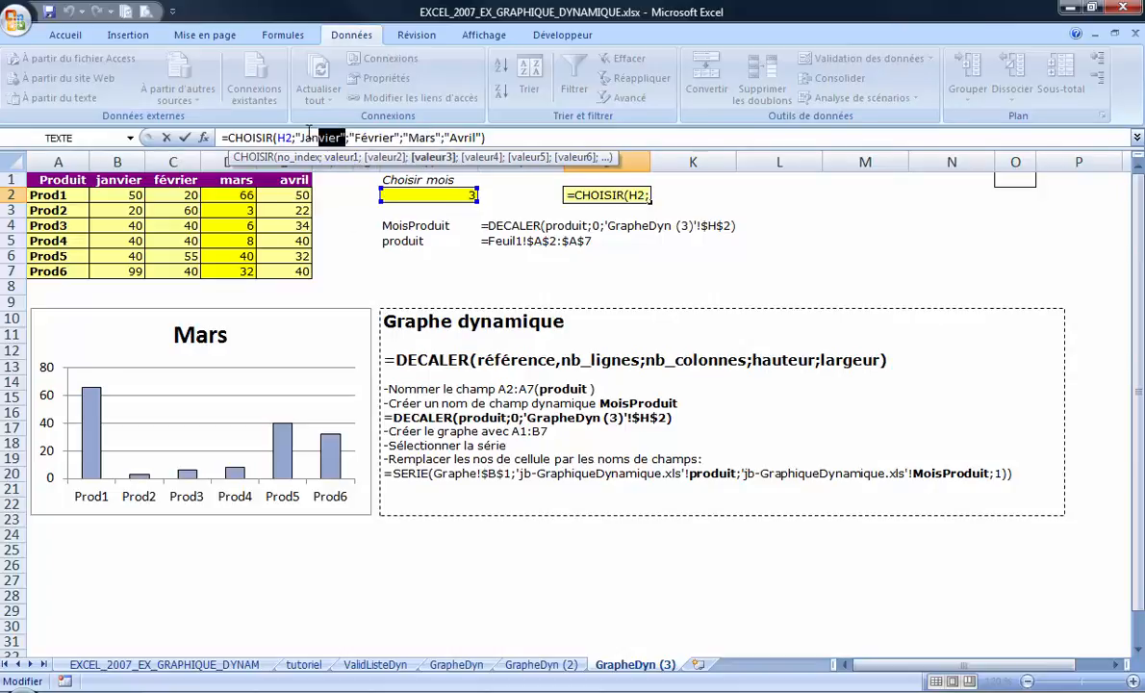
double_click(377, 137)
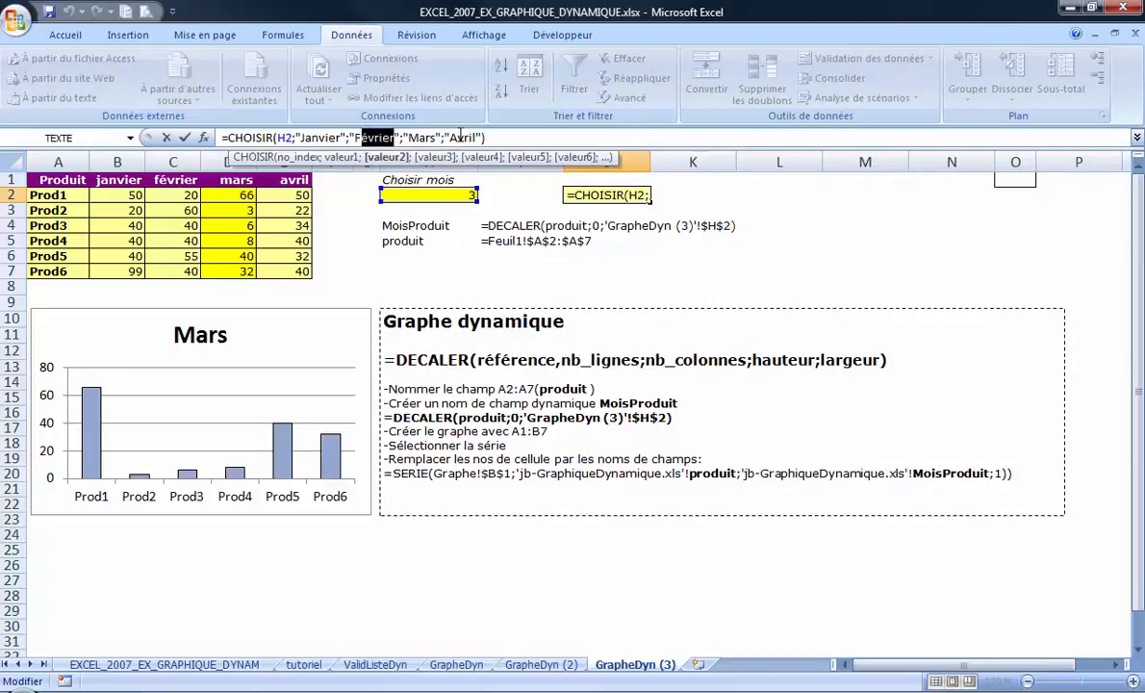
drag(483, 137, 458, 138)
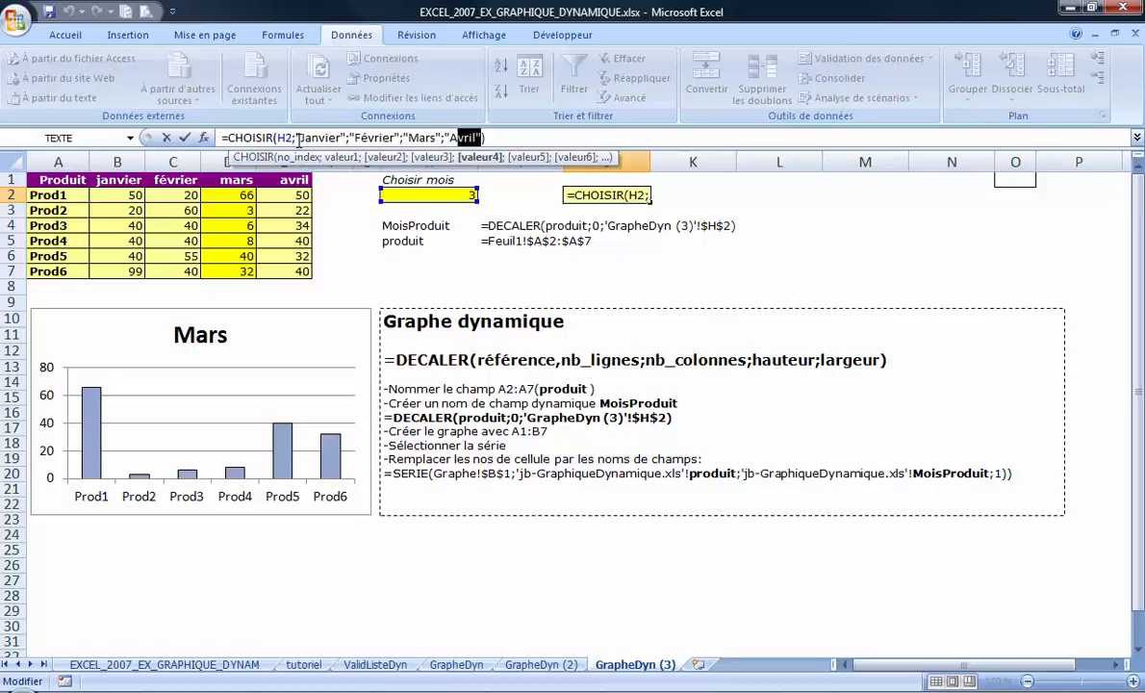
click(290, 138)
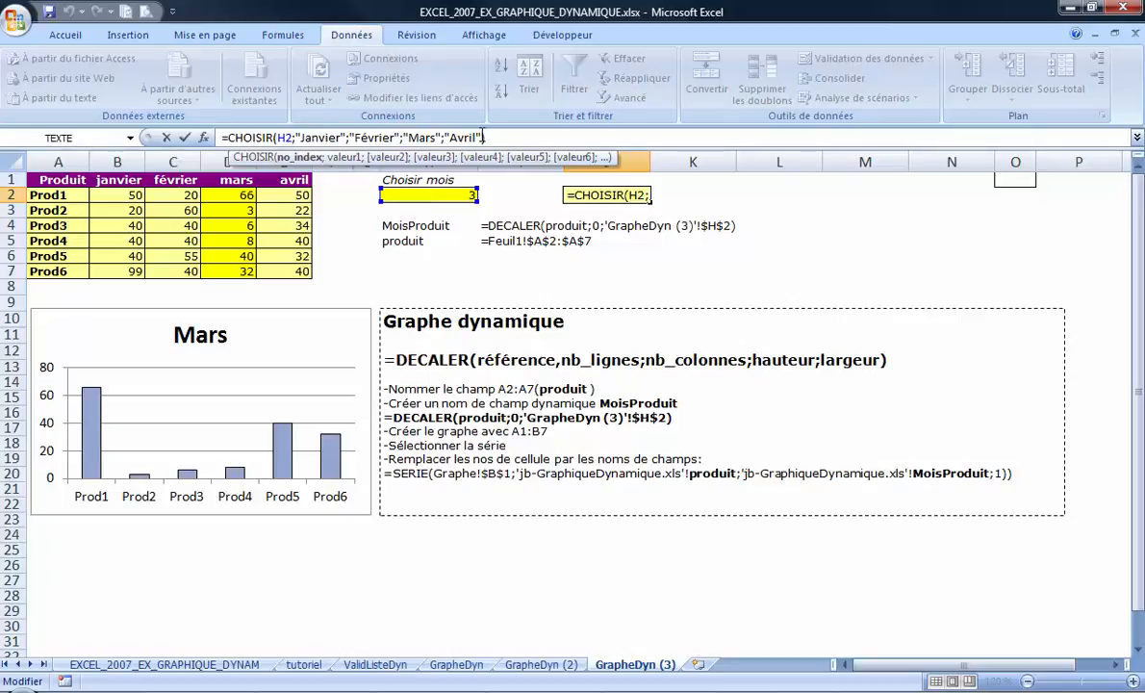
click(483, 137)
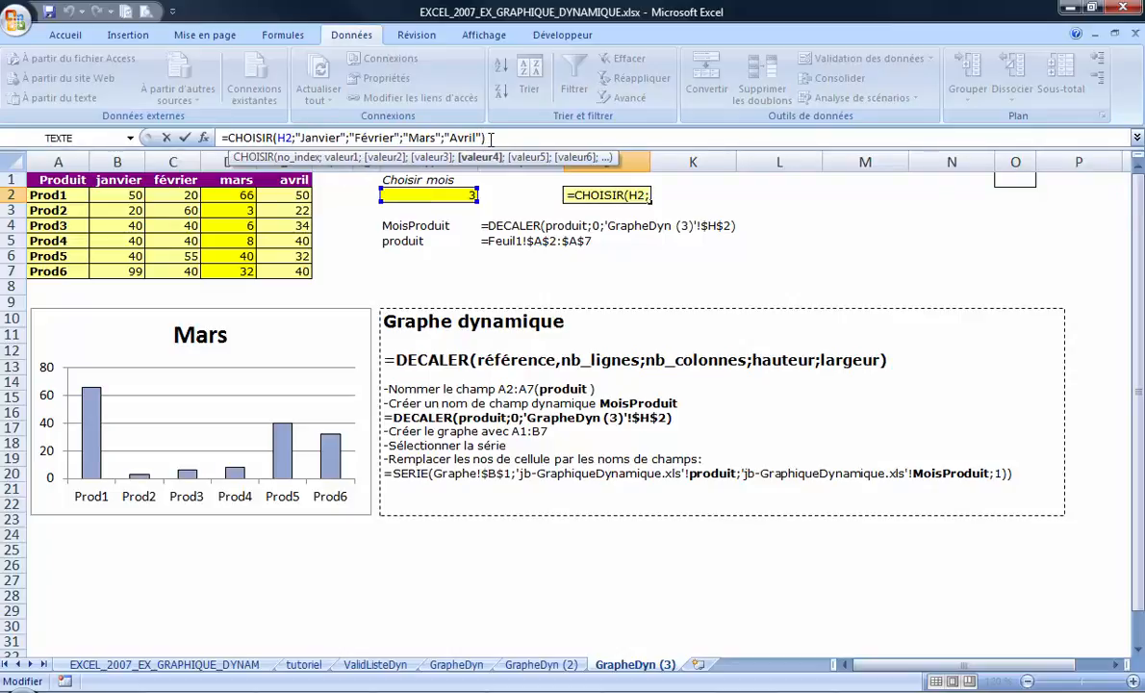
key(Return)
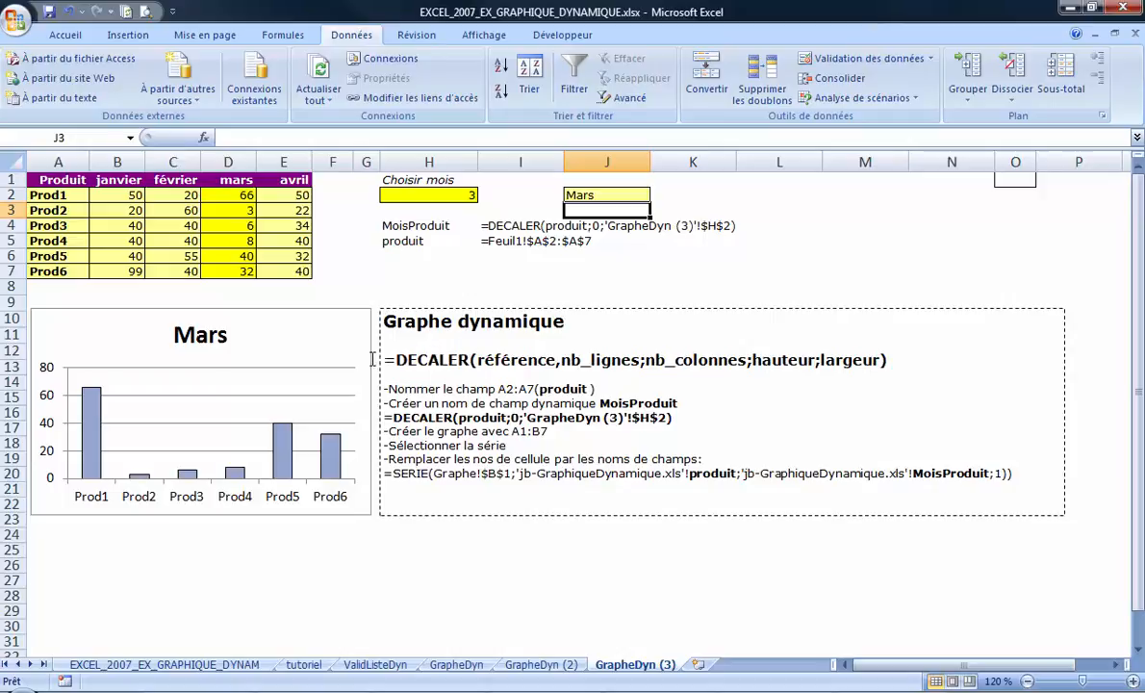
Insert a 2D clustered column chart from the product names and January values in A1:B7
click(319, 317)
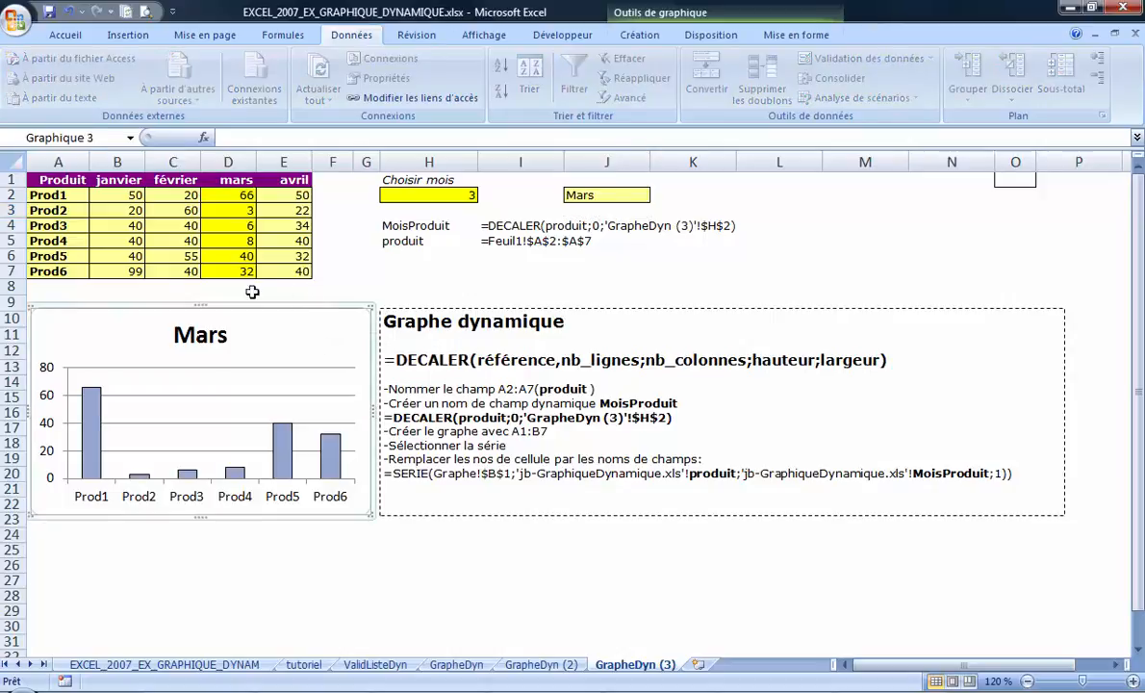
drag(125, 270, 58, 180)
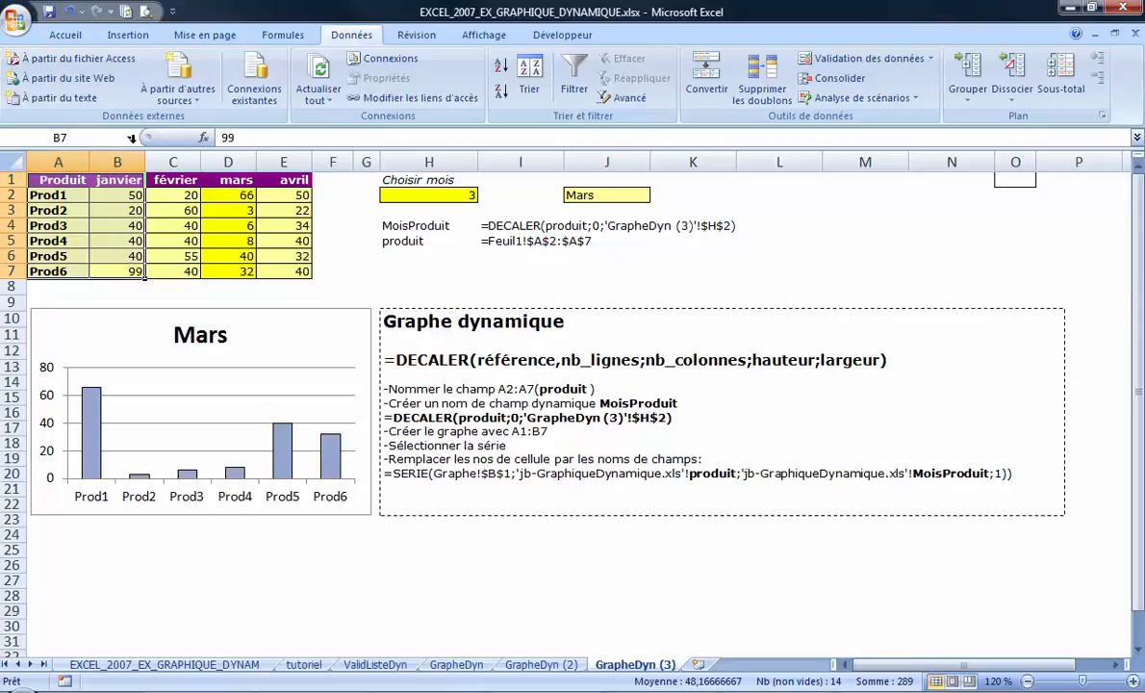
click(127, 35)
click(310, 82)
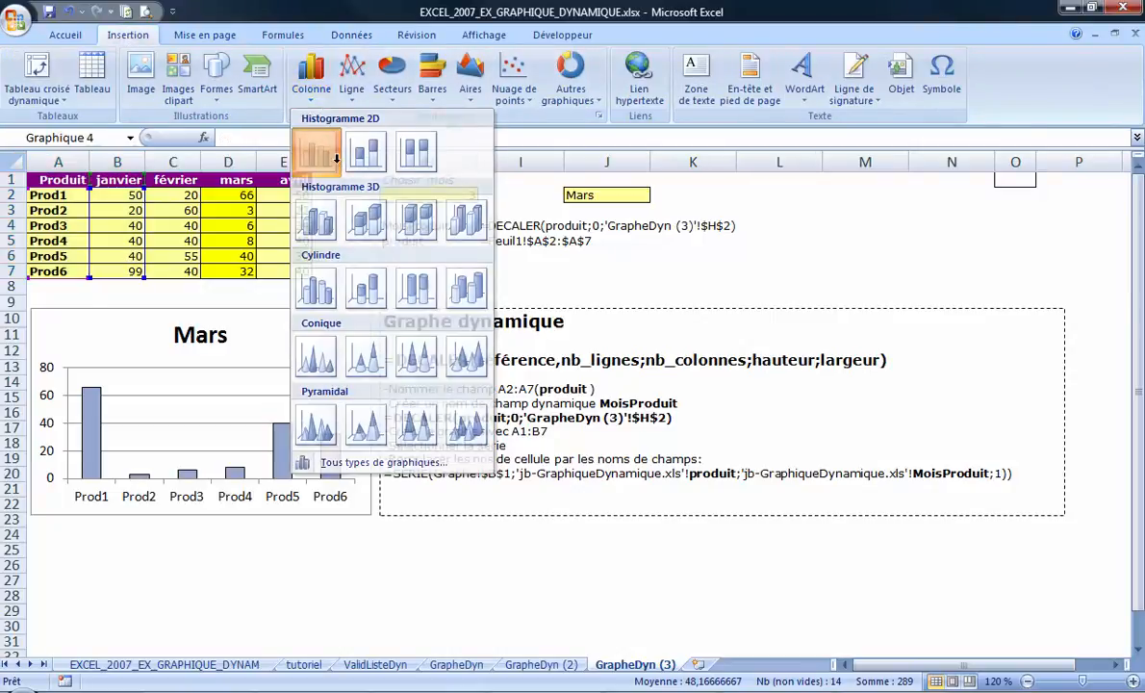
click(333, 156)
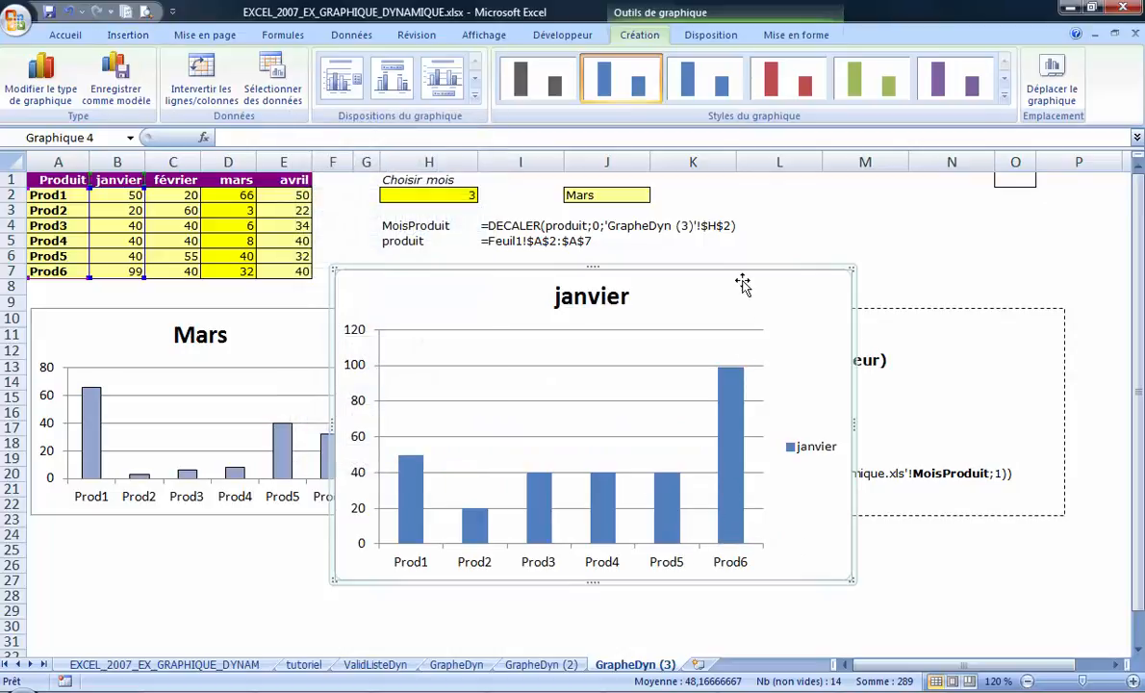
Move the new January chart below the table, over the existing chart, and narrow it to end before column H
drag(659, 281, 366, 316)
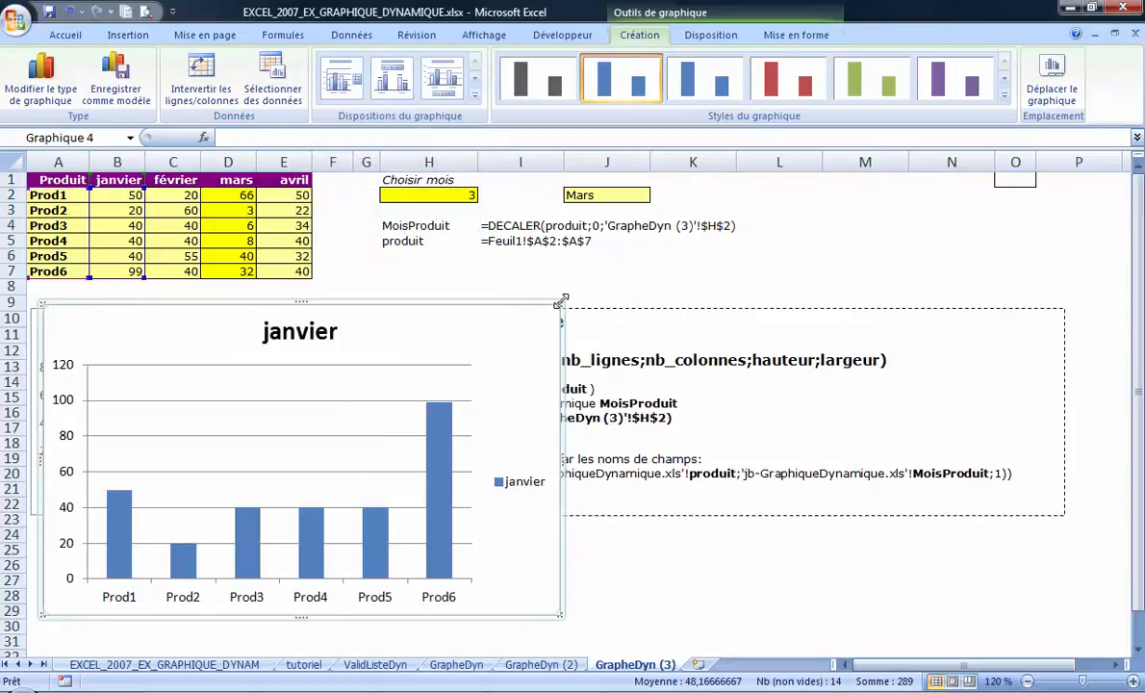
drag(559, 304, 315, 308)
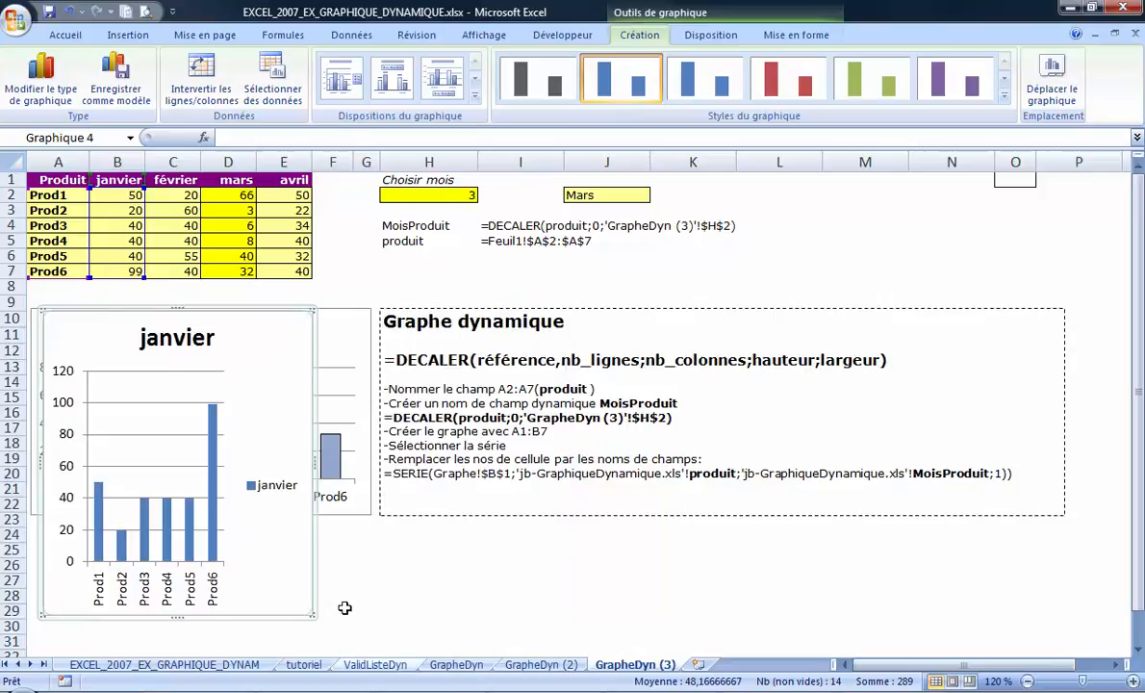
drag(314, 614, 372, 608)
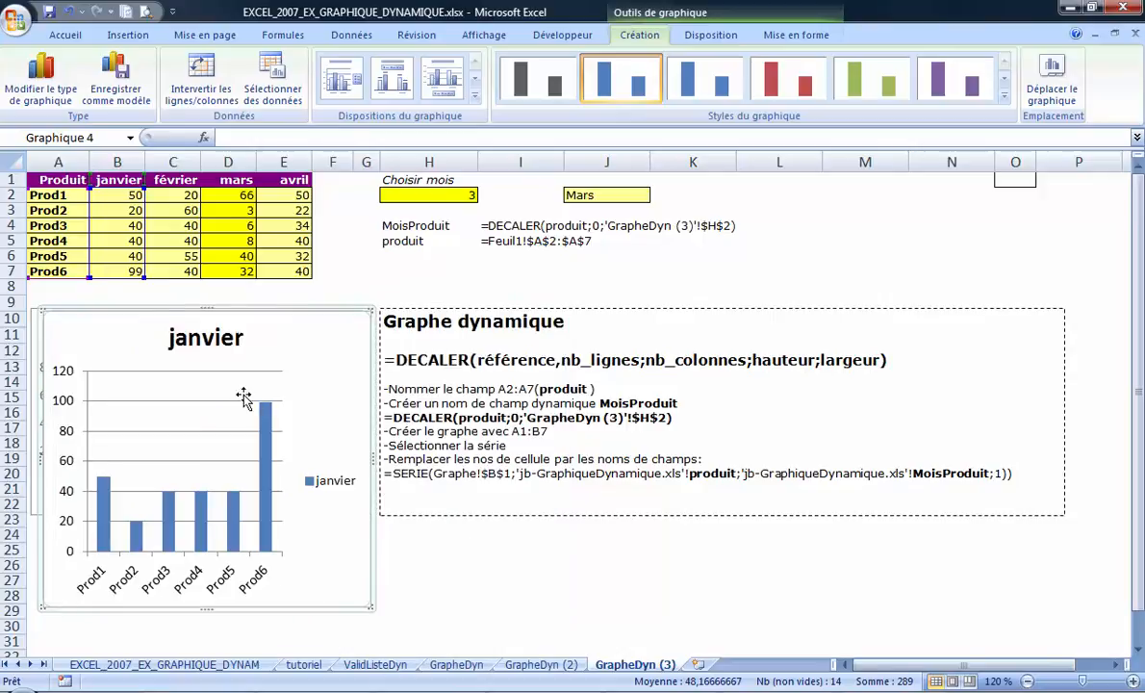
Link the new chart's title to cell J2 with the formula ='GrapheDyn (3)'!$J$2
click(231, 342)
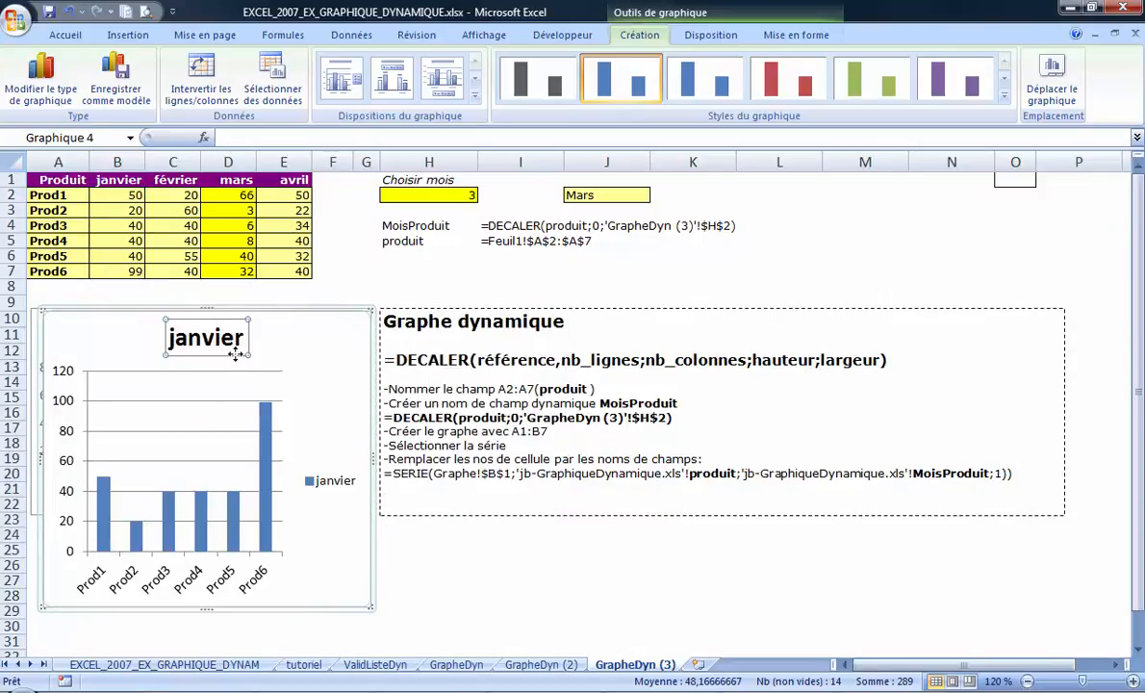
click(245, 140)
text(=)
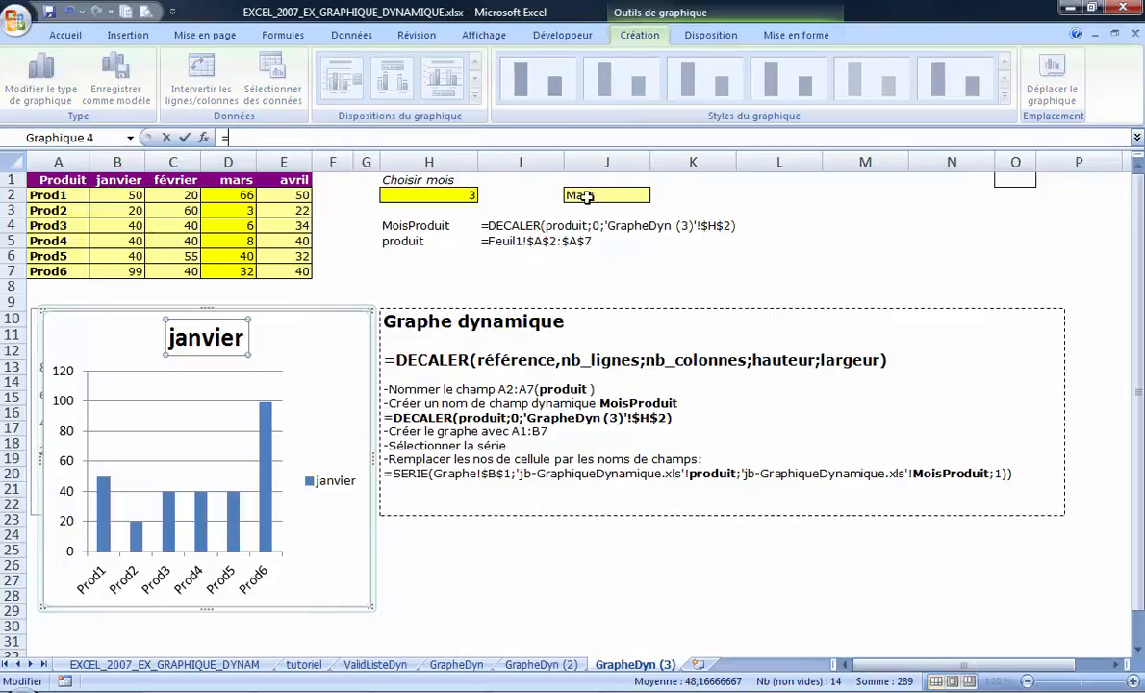
click(588, 195)
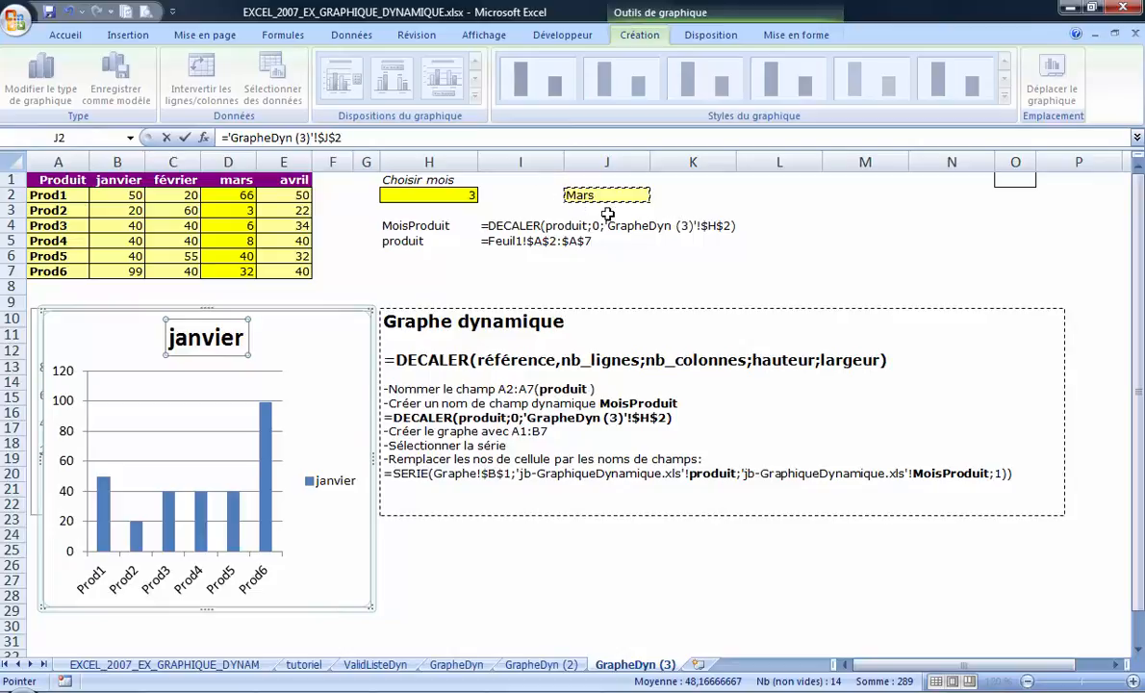
key(Return)
click(435, 198)
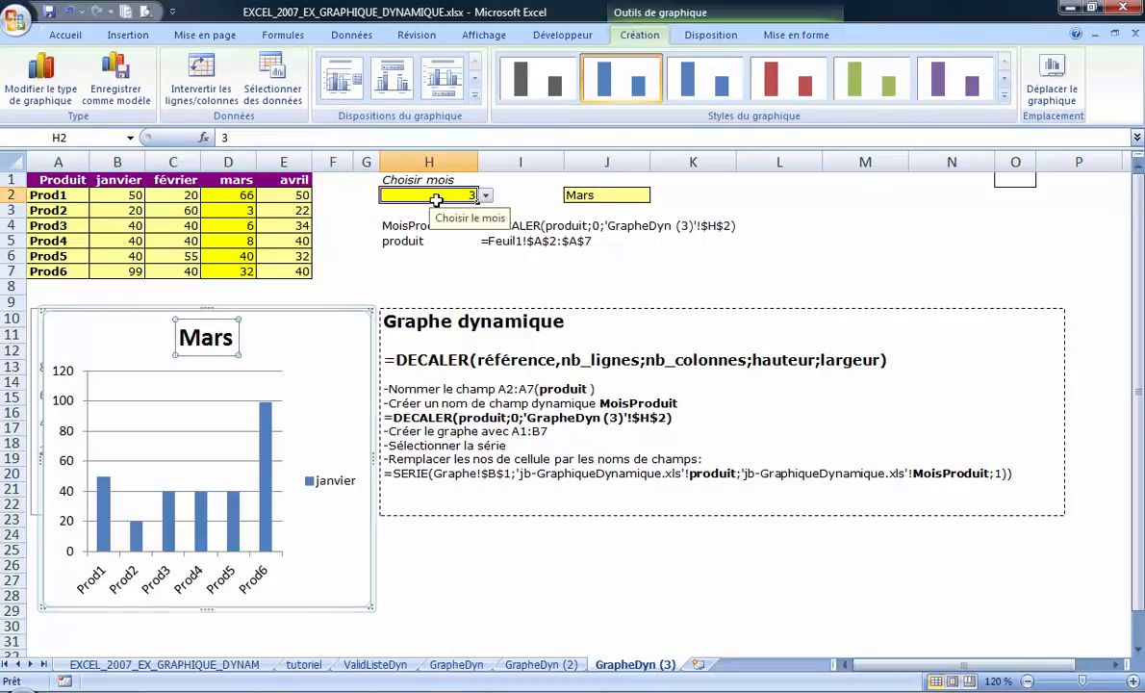
Inspect the SERIE formula of the new chart's column series, then deselect the chart
click(850, 256)
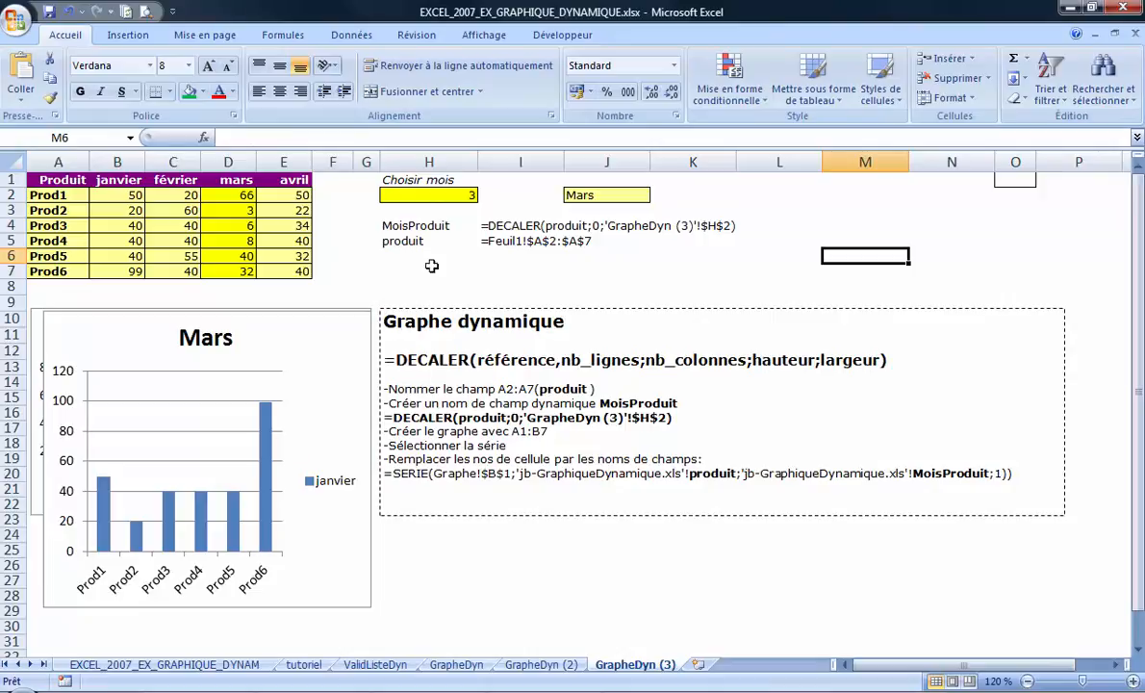
click(268, 427)
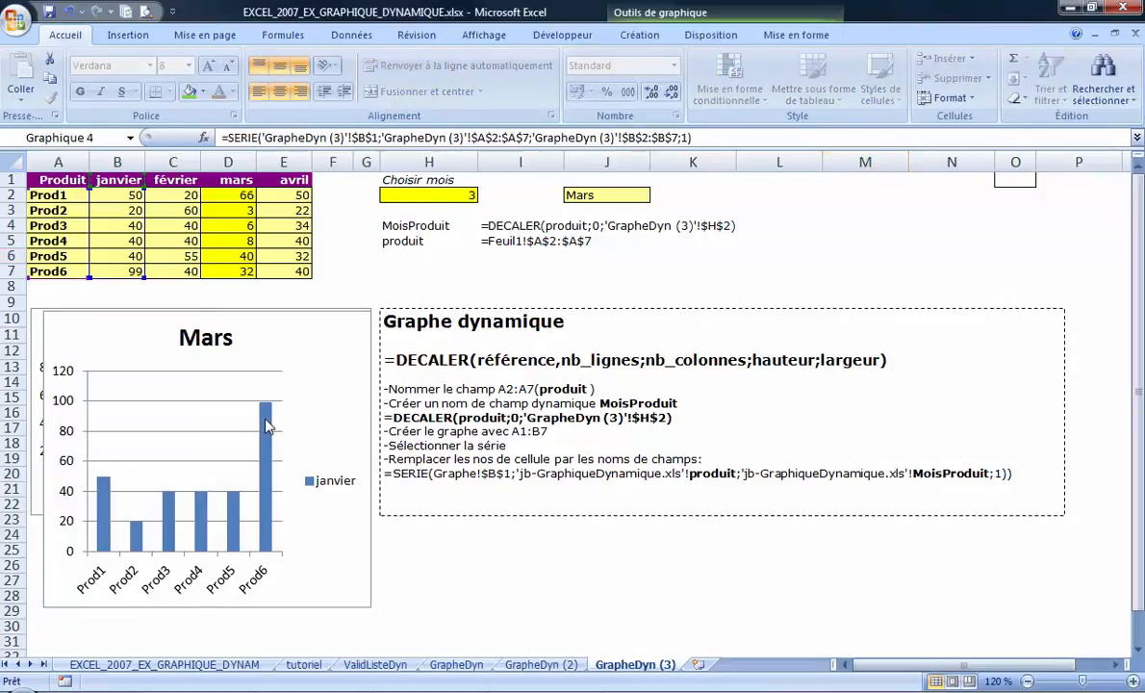
click(454, 596)
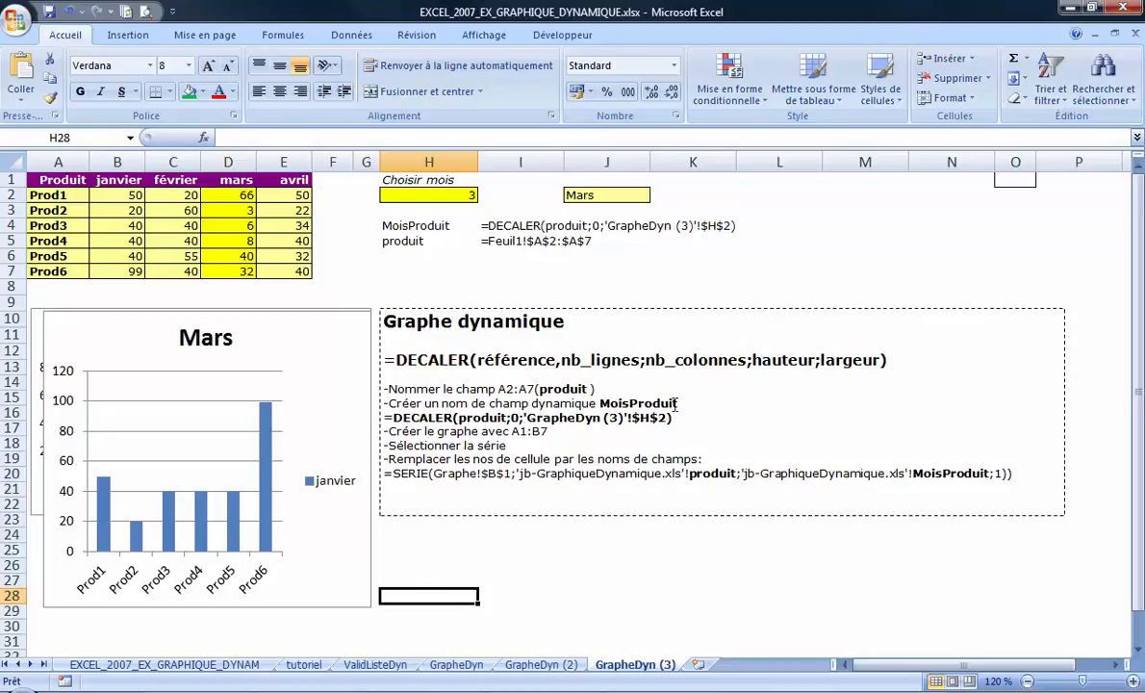
Check in the name manager which range the name produit refers to, comparing it with product cells A2:A7
drag(695, 409, 601, 405)
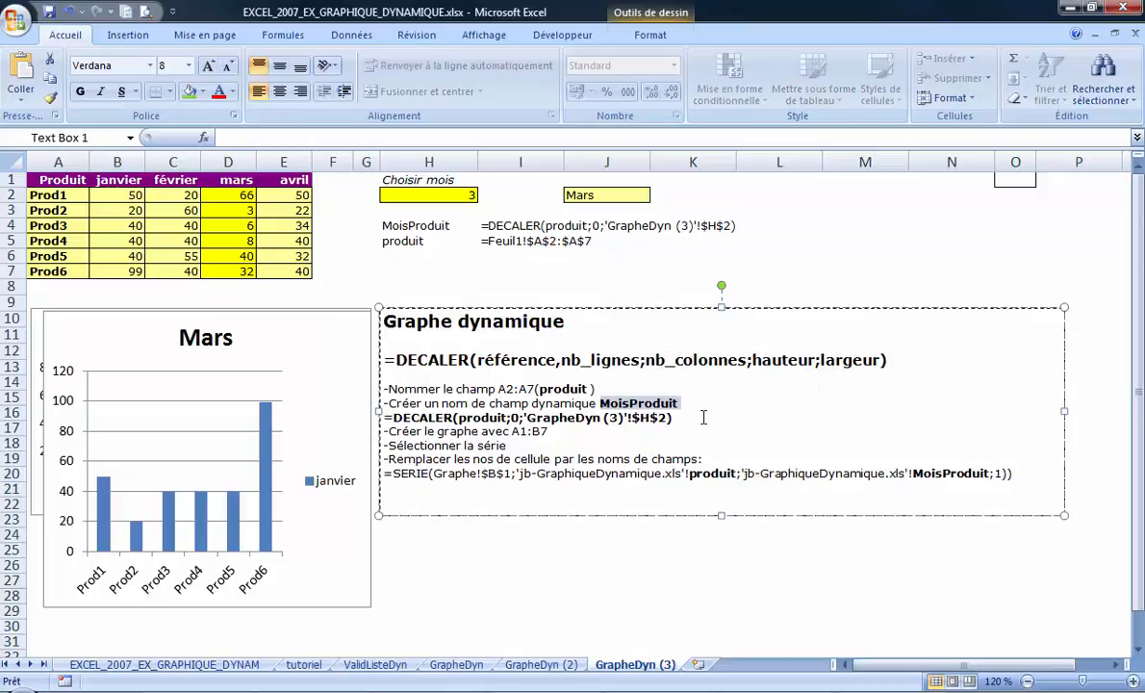
click(703, 417)
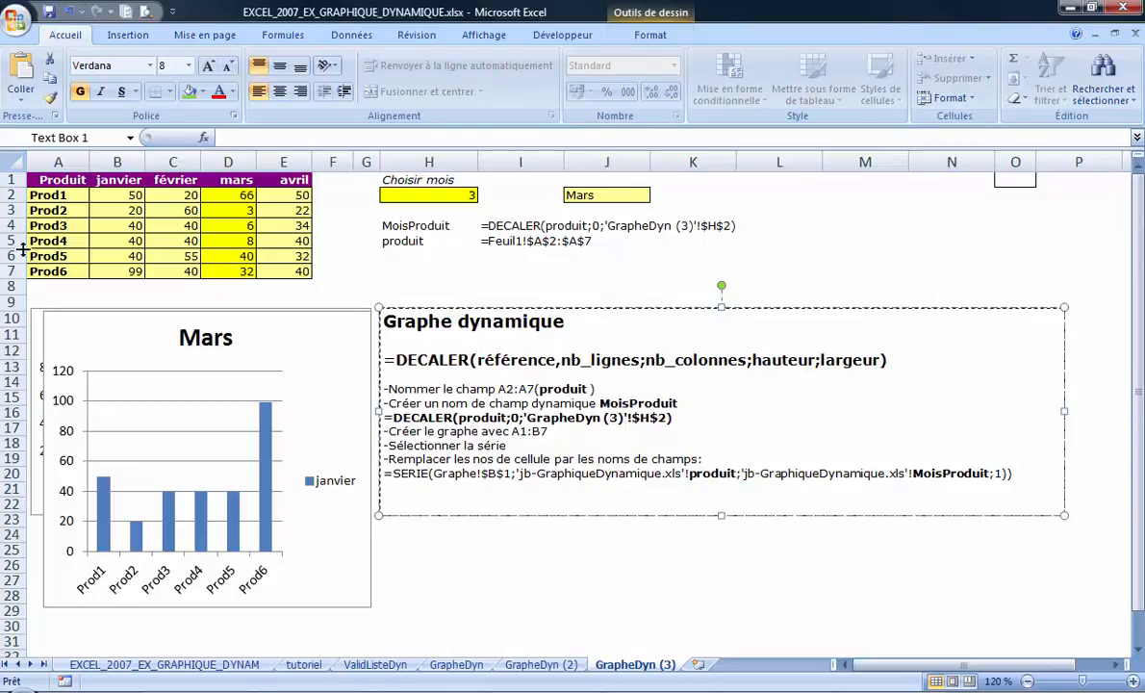
mouse_move(49, 196)
mouse_down()
mouse_move(51, 284)
mouse_move(54, 271)
mouse_up()
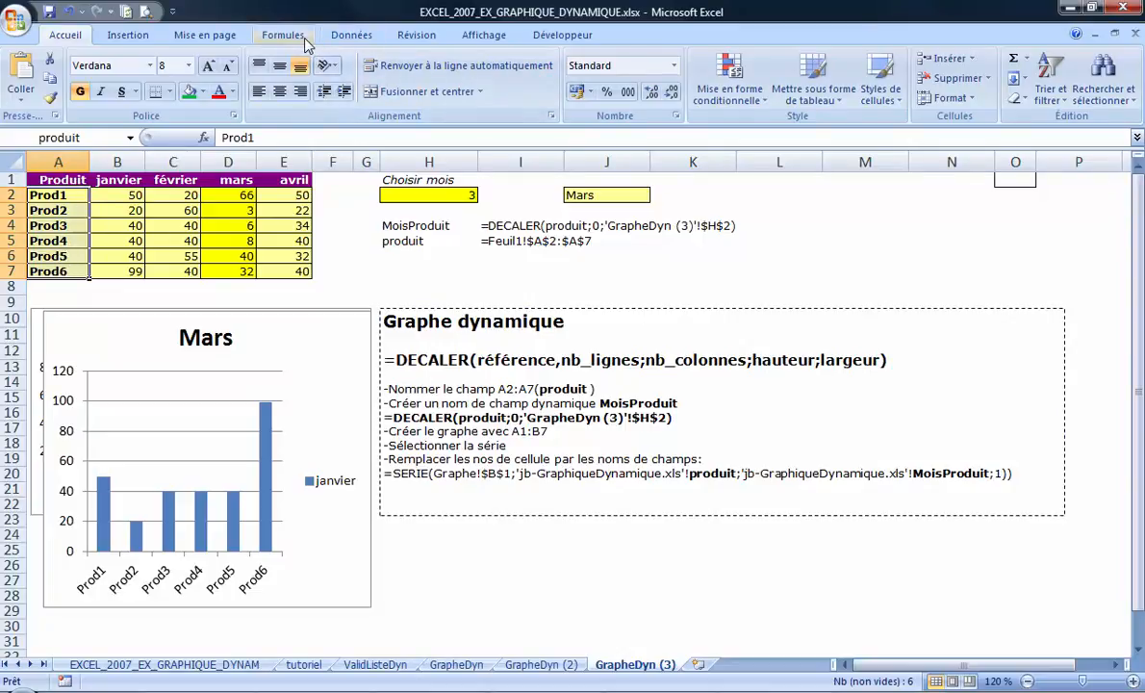
click(352, 36)
click(281, 35)
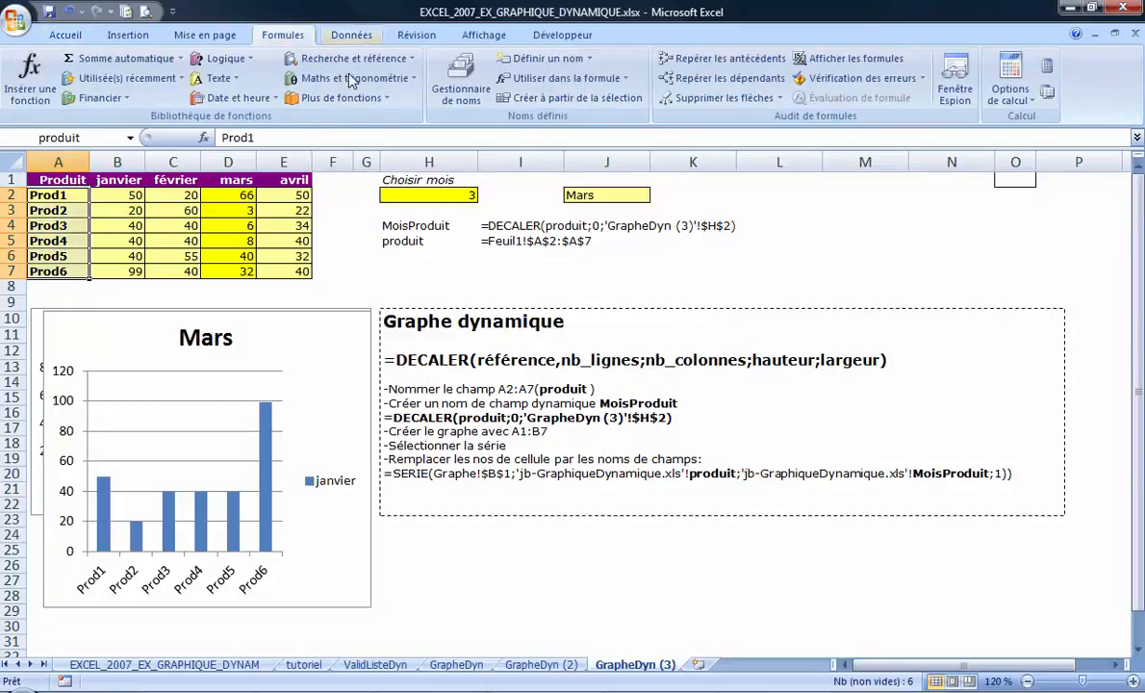
click(462, 87)
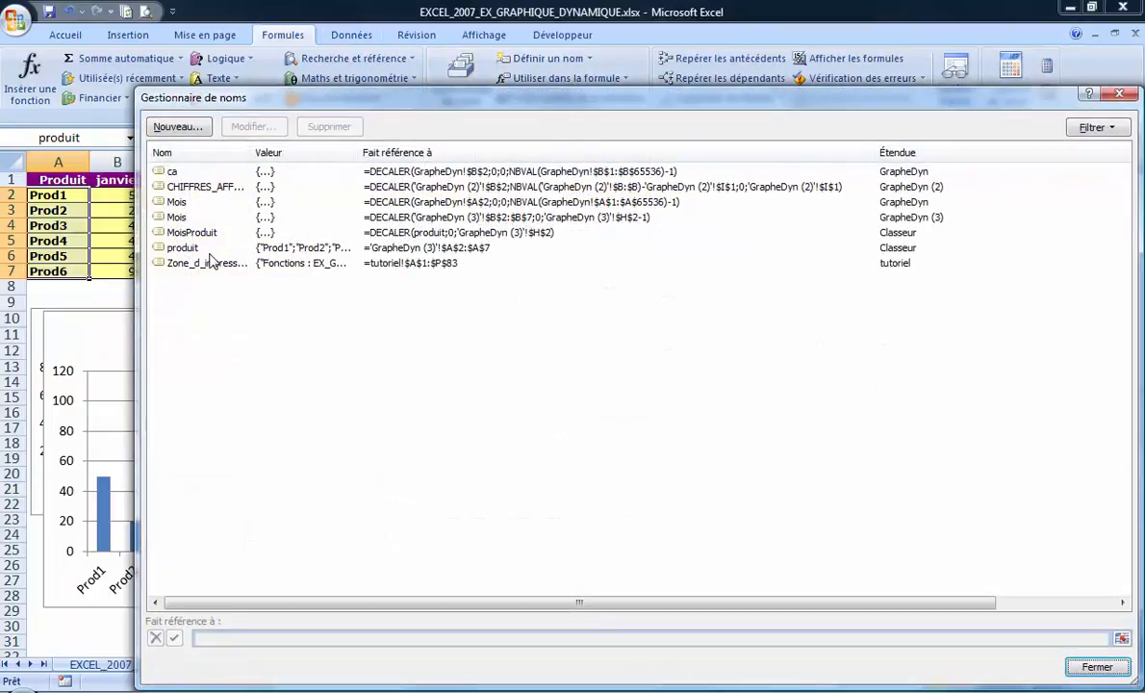
click(190, 248)
click(327, 639)
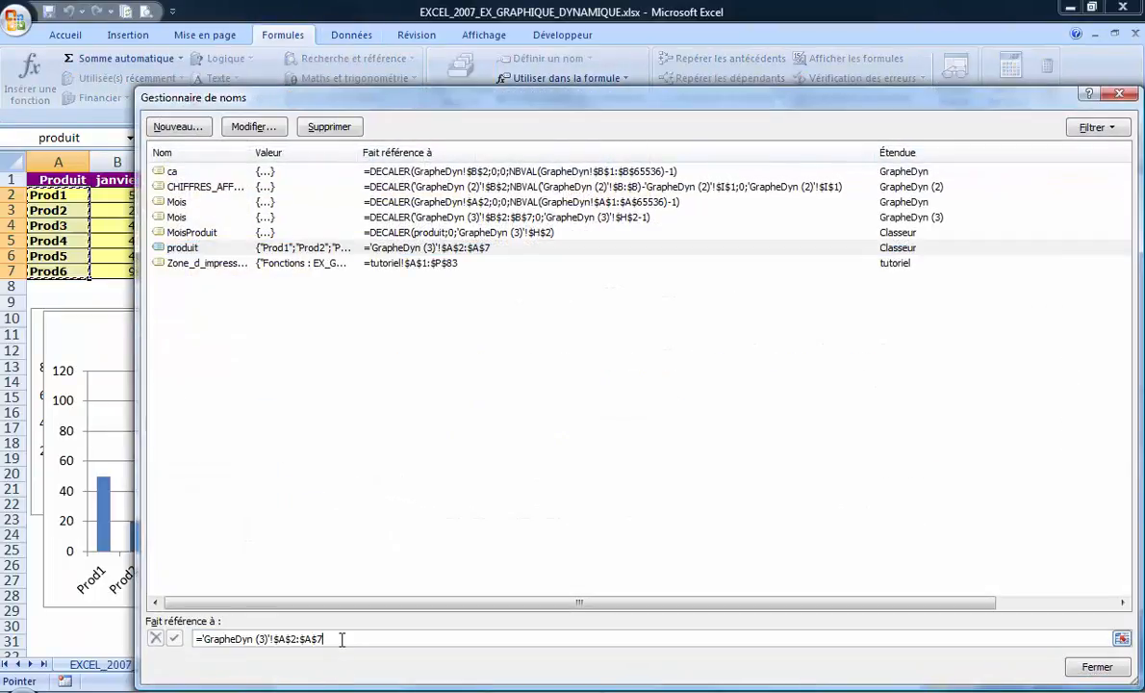
click(1096, 666)
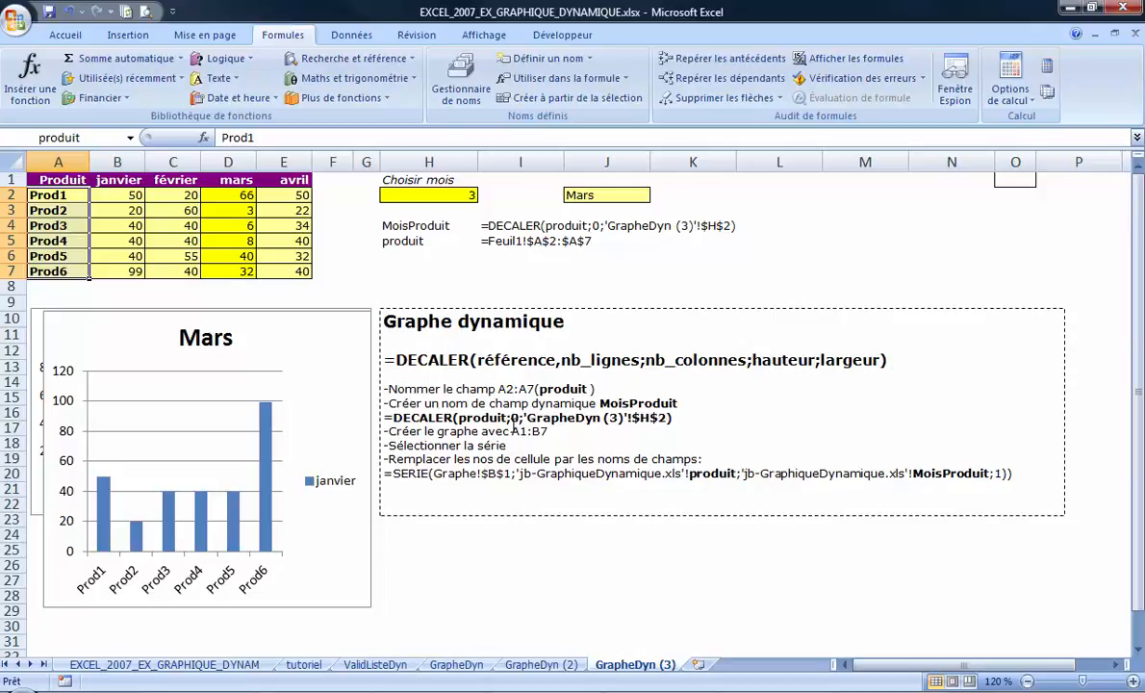
Examine the DECALER row and column offset arguments in the notes against the product and January ranges, and the MoisProduit formula
click(507, 417)
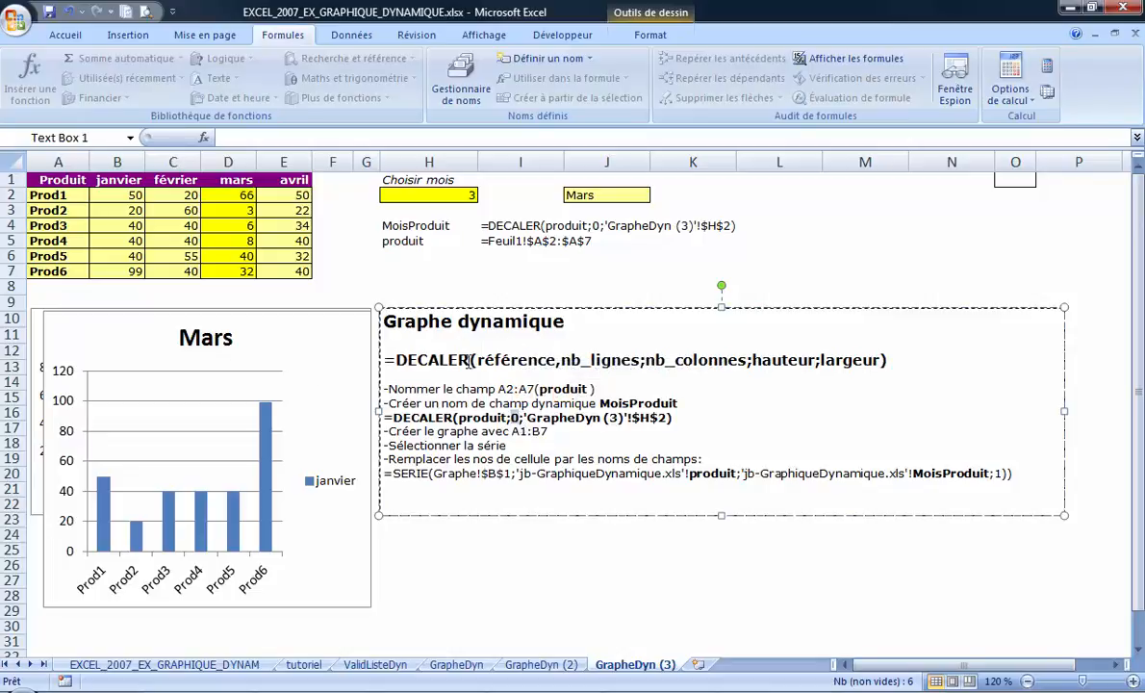
drag(474, 359, 627, 361)
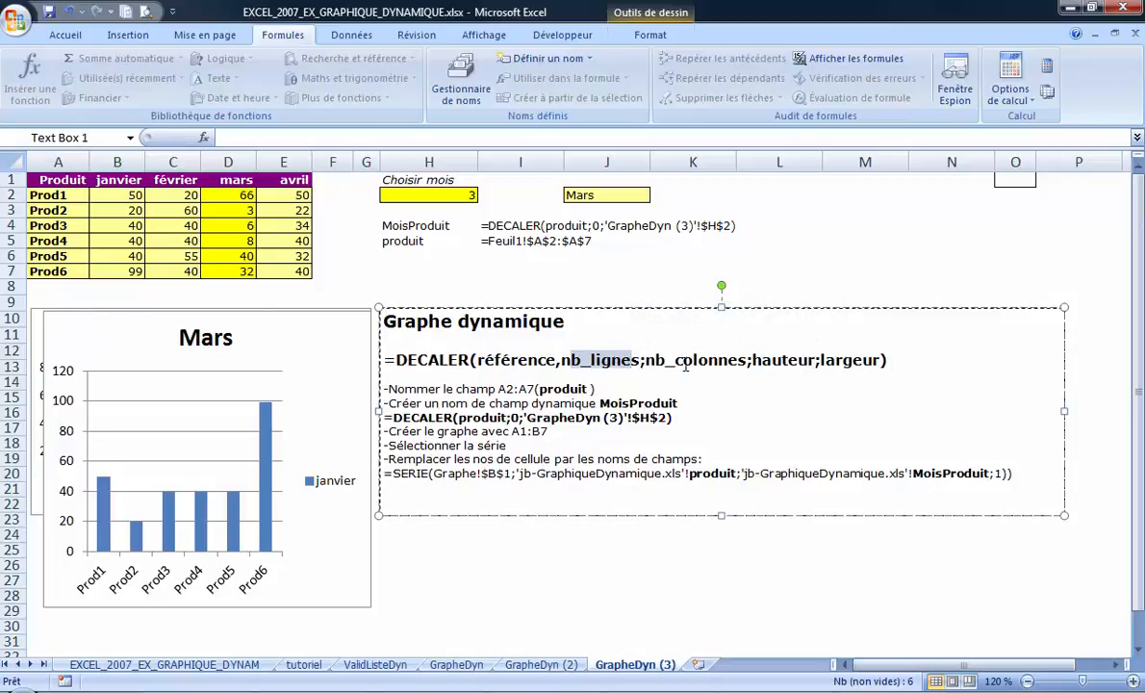
drag(645, 360, 746, 358)
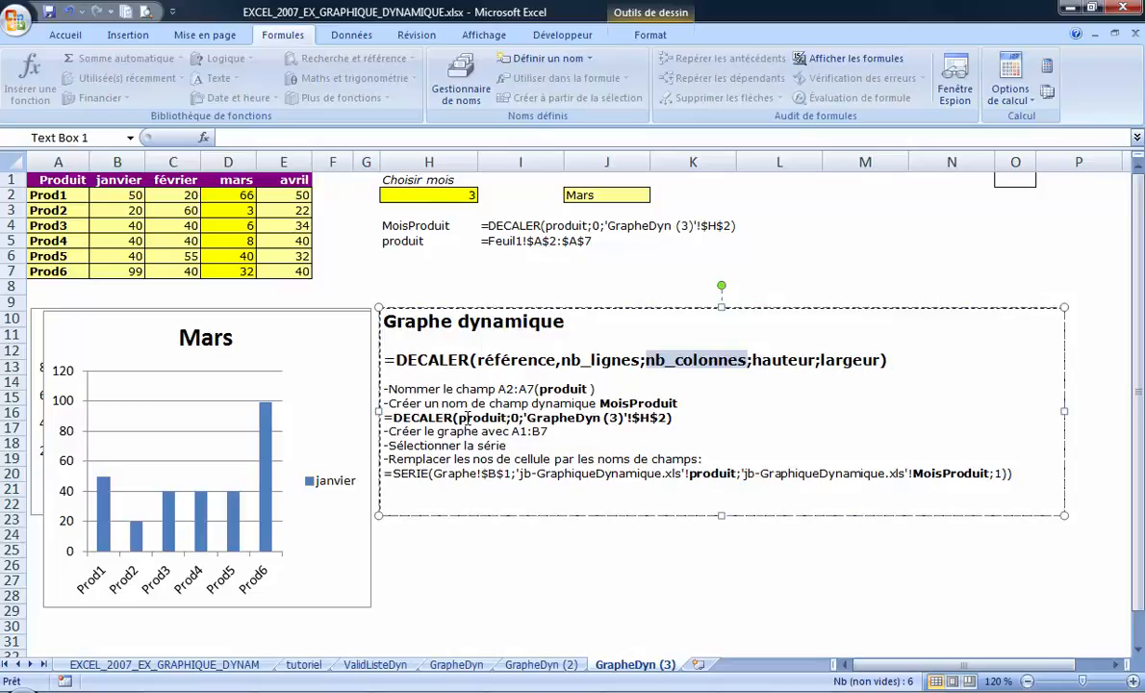
mouse_move(88, 194)
mouse_down()
mouse_move(78, 254)
mouse_move(75, 187)
mouse_move(75, 198)
mouse_up()
drag(74, 270, 80, 193)
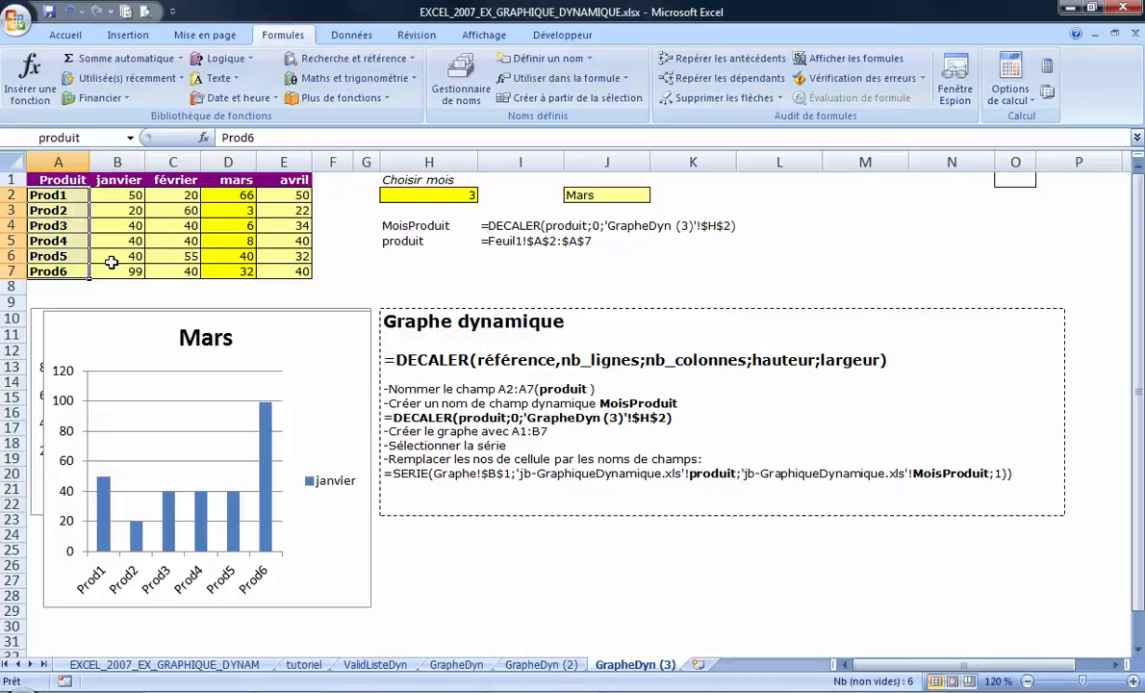
drag(112, 262, 125, 218)
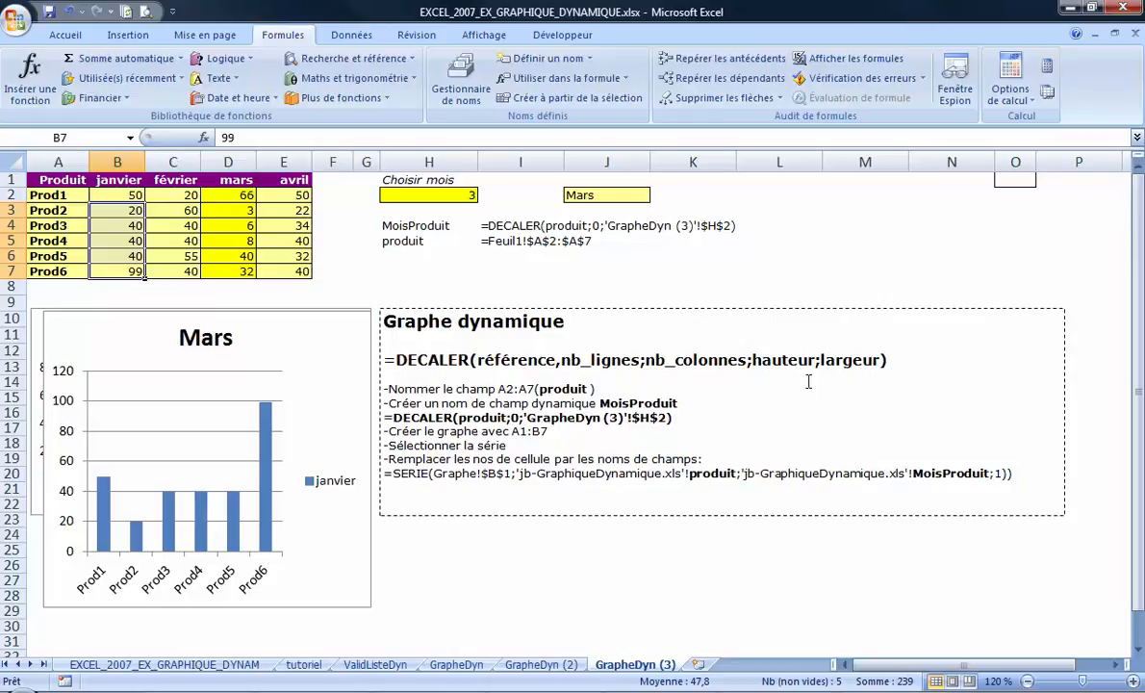
drag(678, 413, 333, 416)
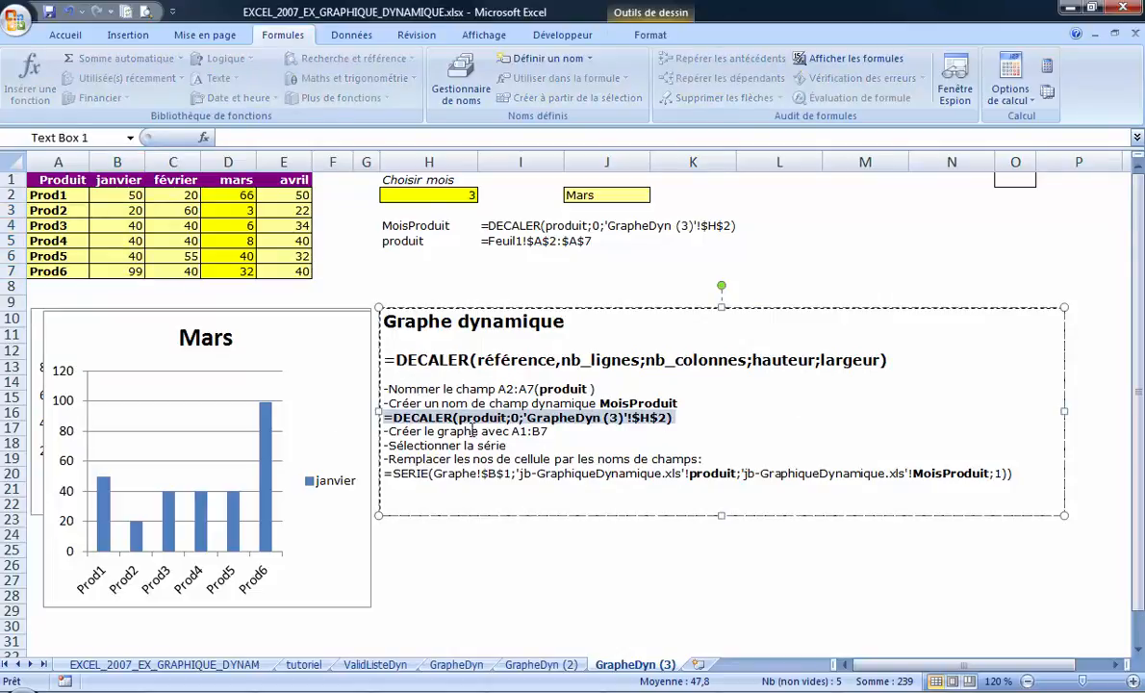
drag(681, 403, 601, 405)
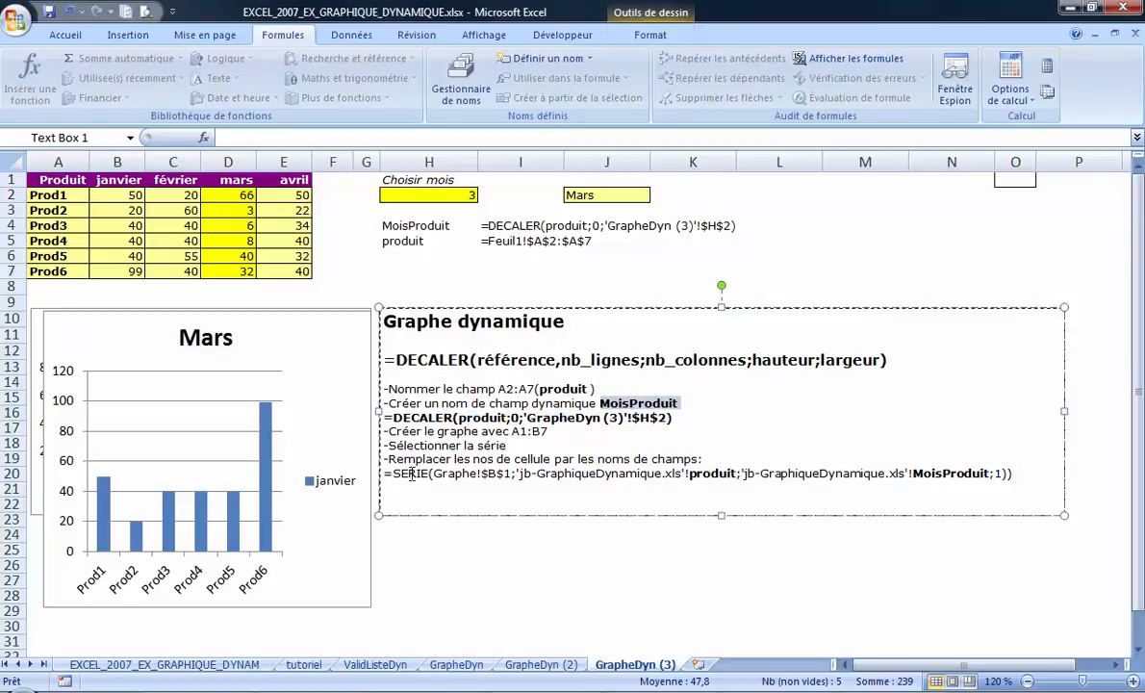
Open the janvier series of the new chart for editing from its data source, and move the dialog clear of the notes
click(269, 457)
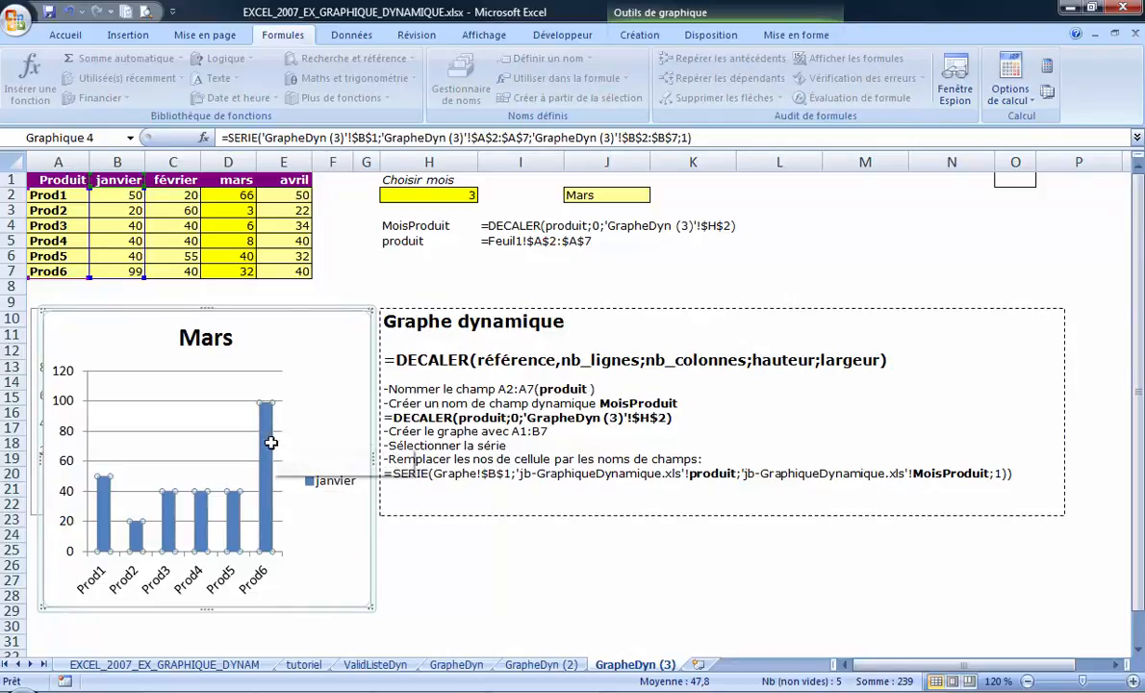
mouse_move(271, 442)
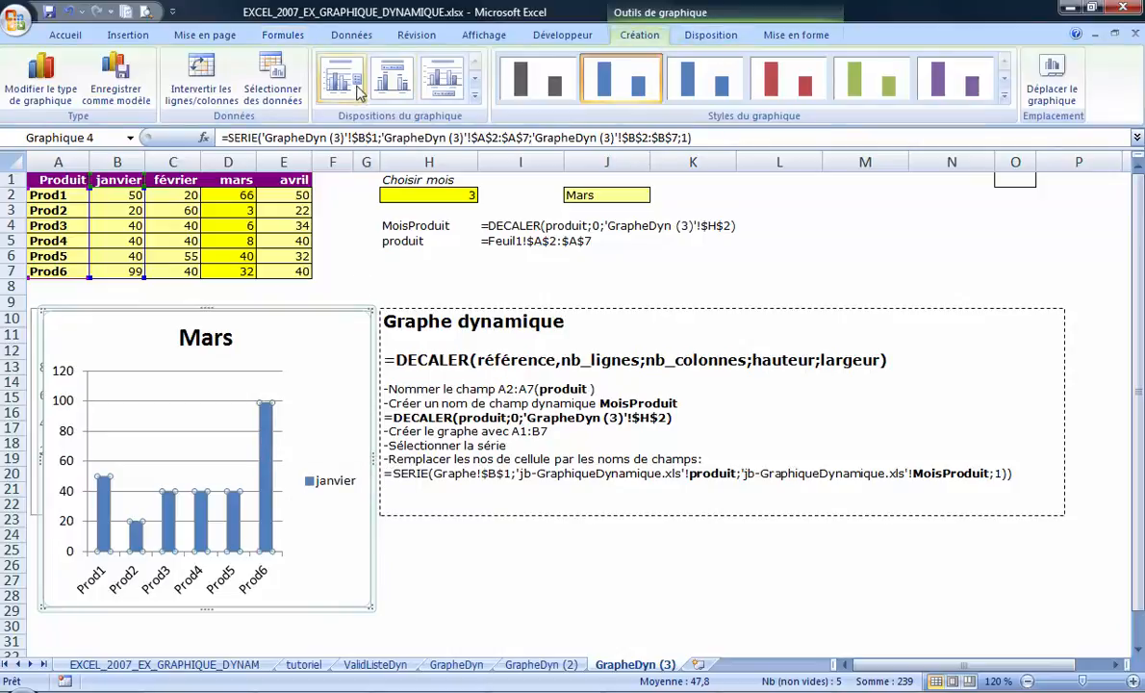
click(273, 78)
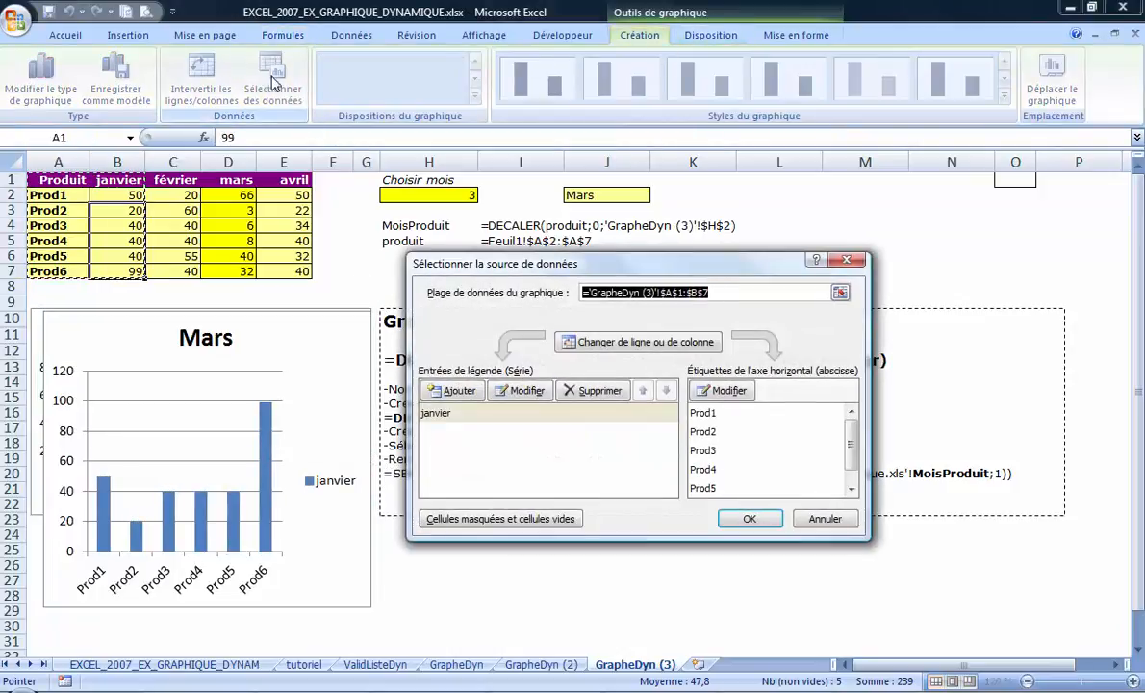
click(504, 411)
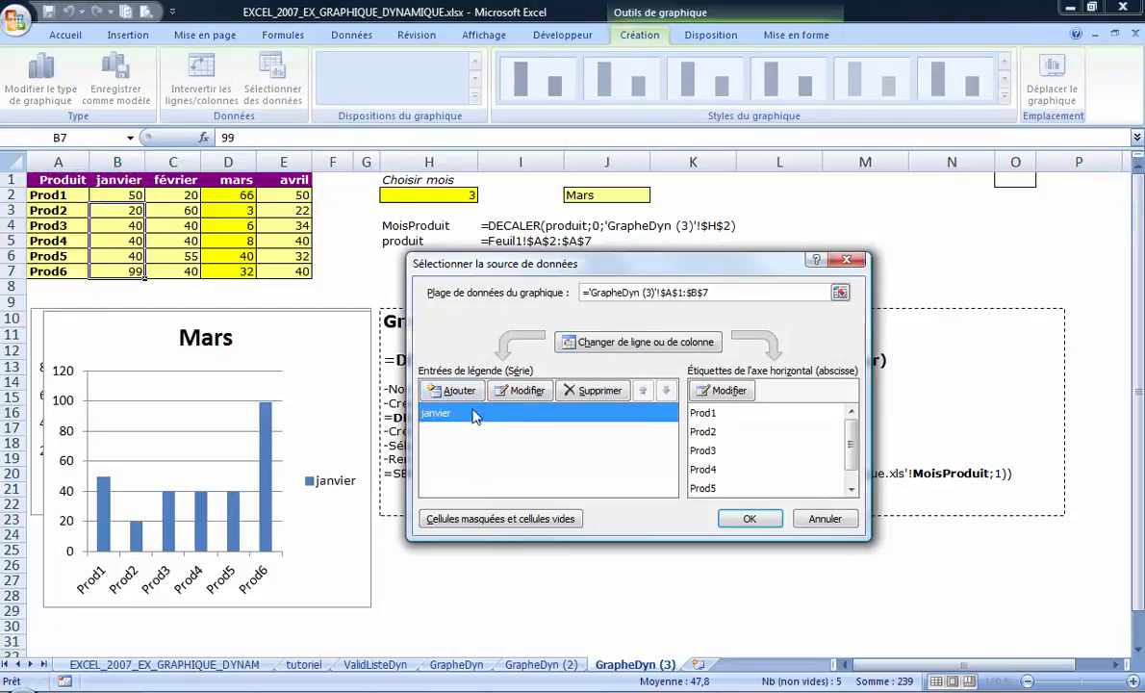
click(520, 389)
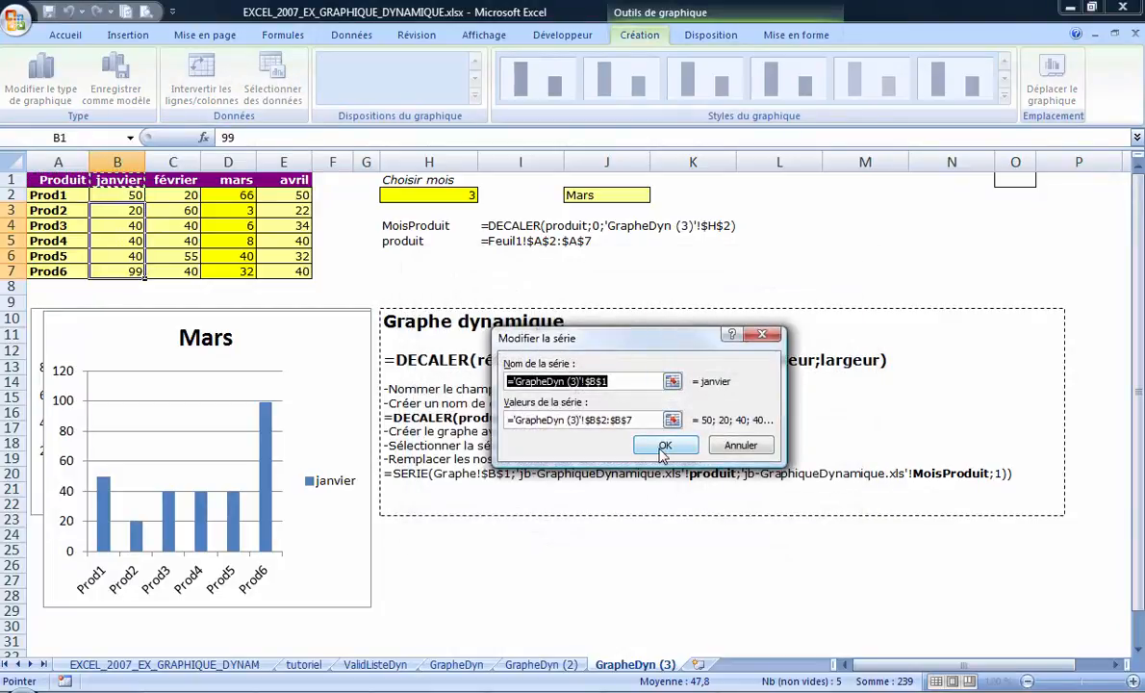
key(Tab)
drag(526, 408, 529, 405)
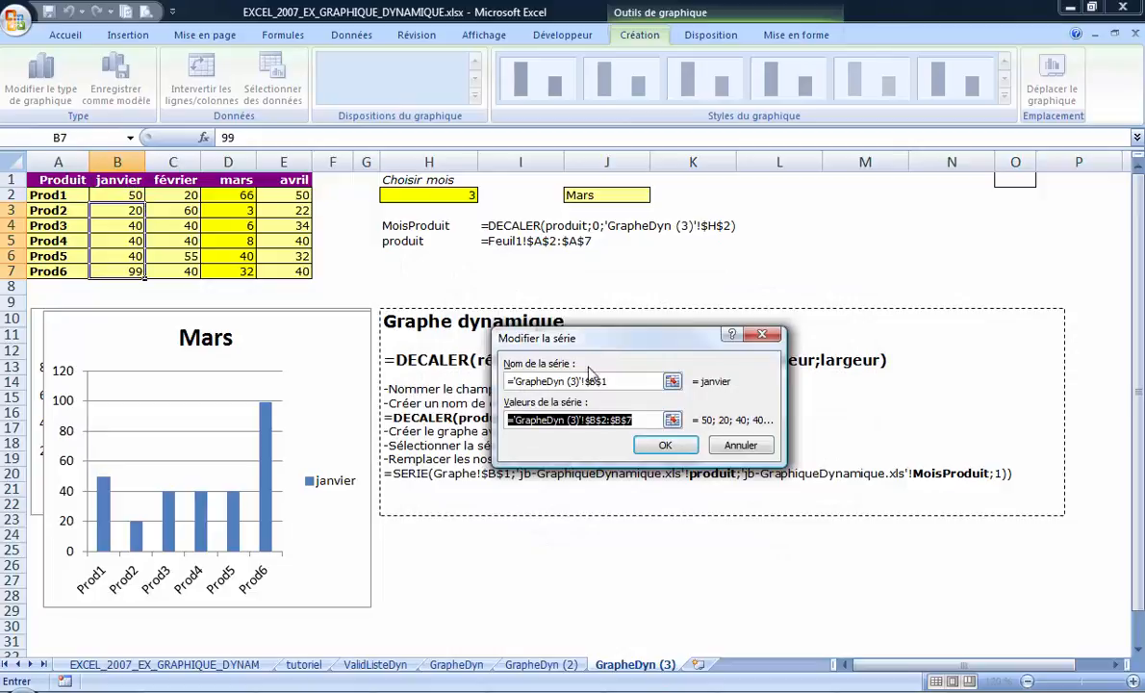
drag(601, 354, 507, 170)
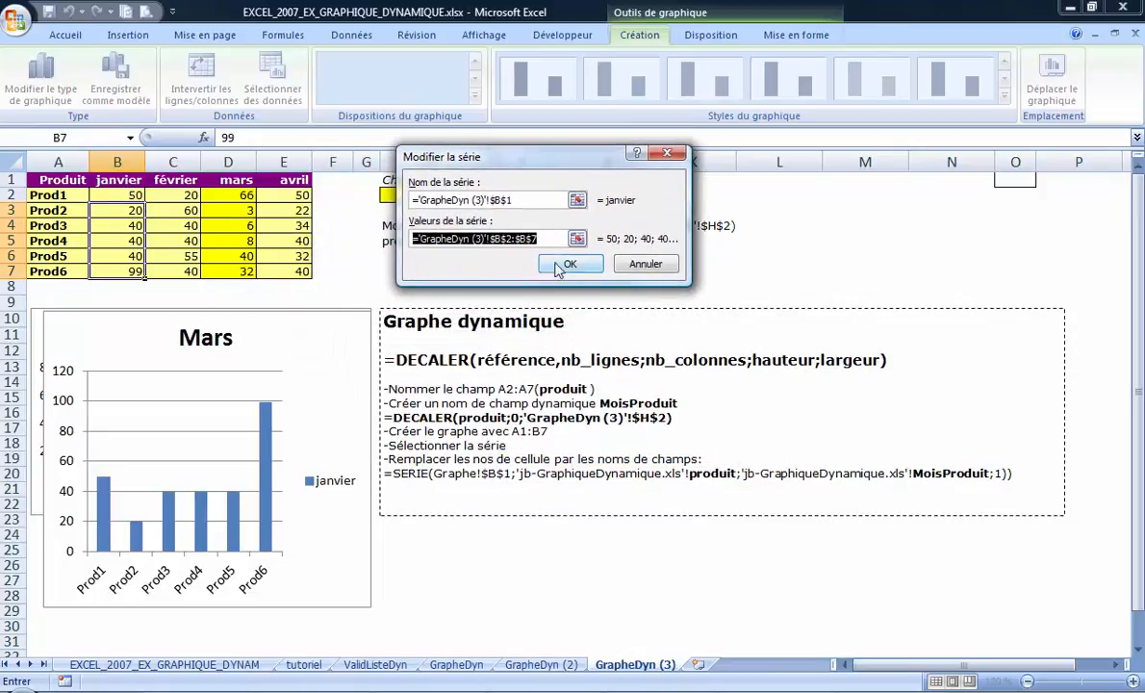
Replace the cell range $B$2:$B$7 in the series values with the name MoisProduit and apply the data source
drag(545, 238, 512, 231)
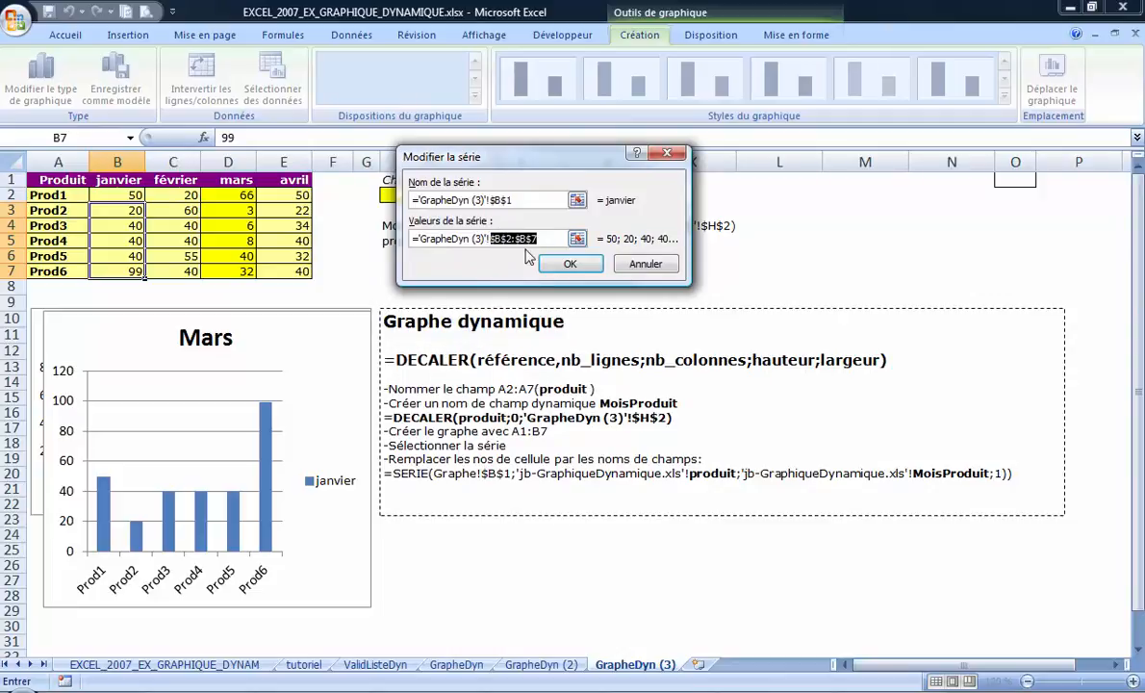
key(F3)
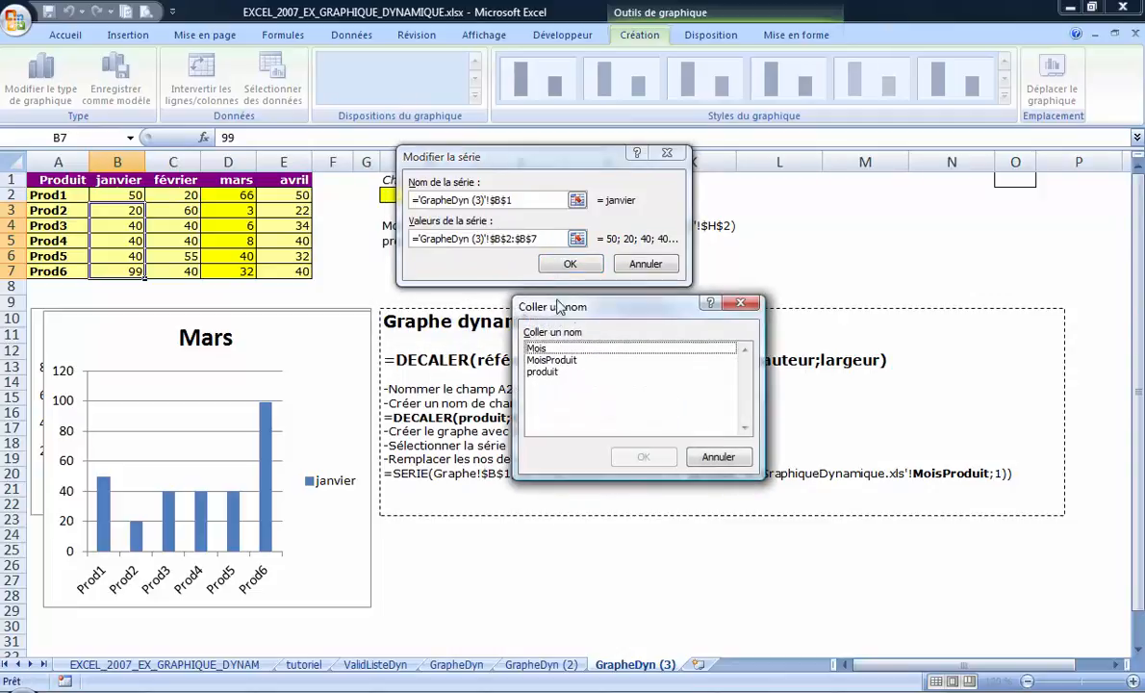
click(539, 359)
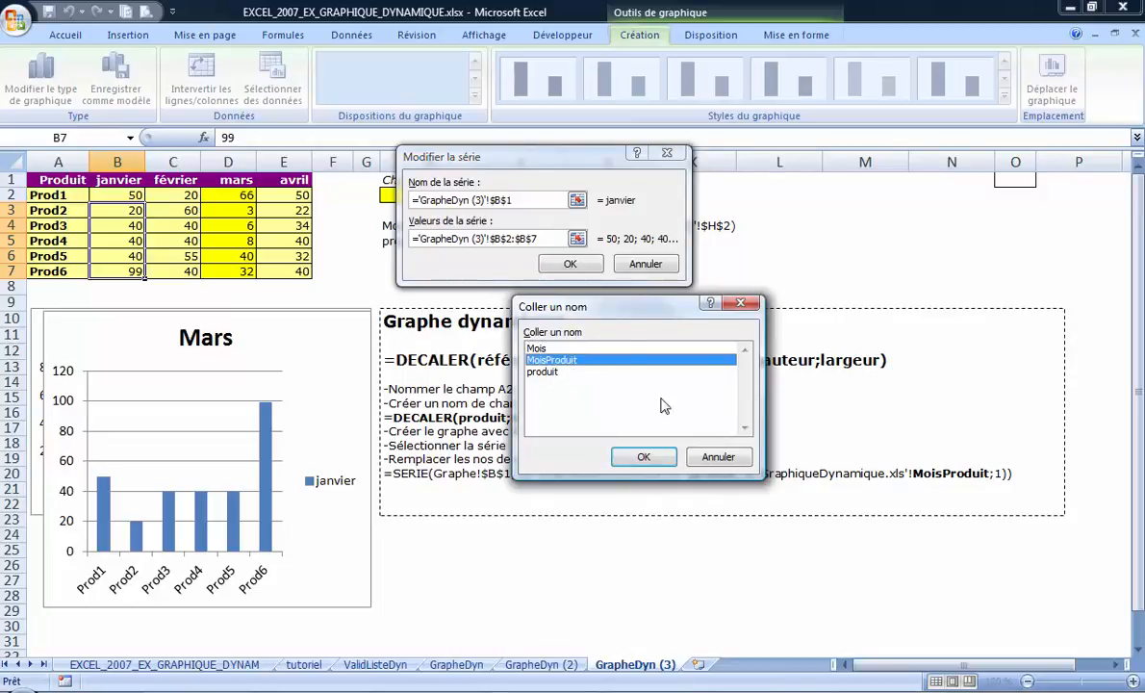
click(638, 458)
click(572, 264)
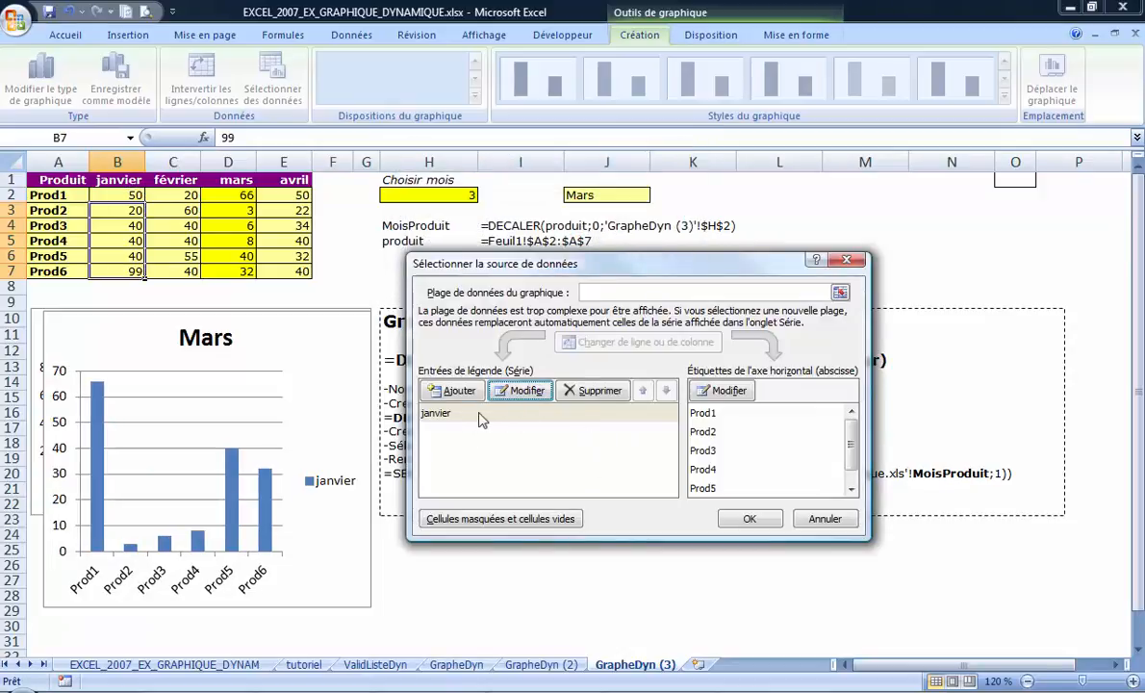
click(748, 520)
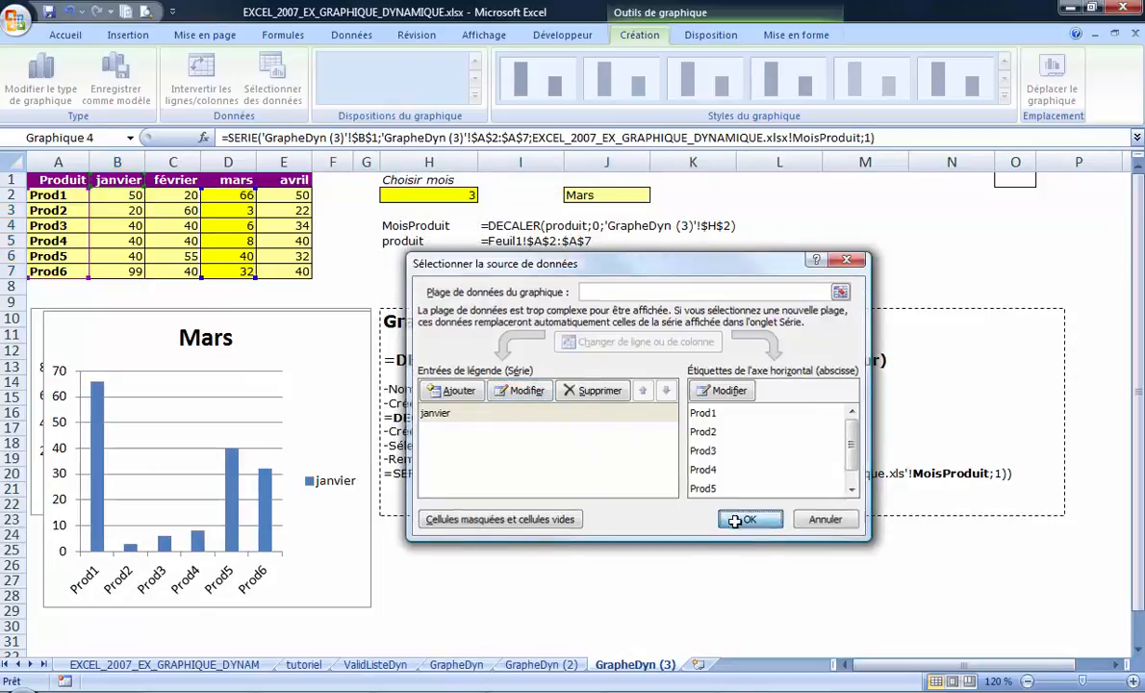
Test the dynamic chart by choosing months 4, 1 and 2 in cell H2, leaving 2 selected
click(460, 193)
click(485, 195)
click(460, 253)
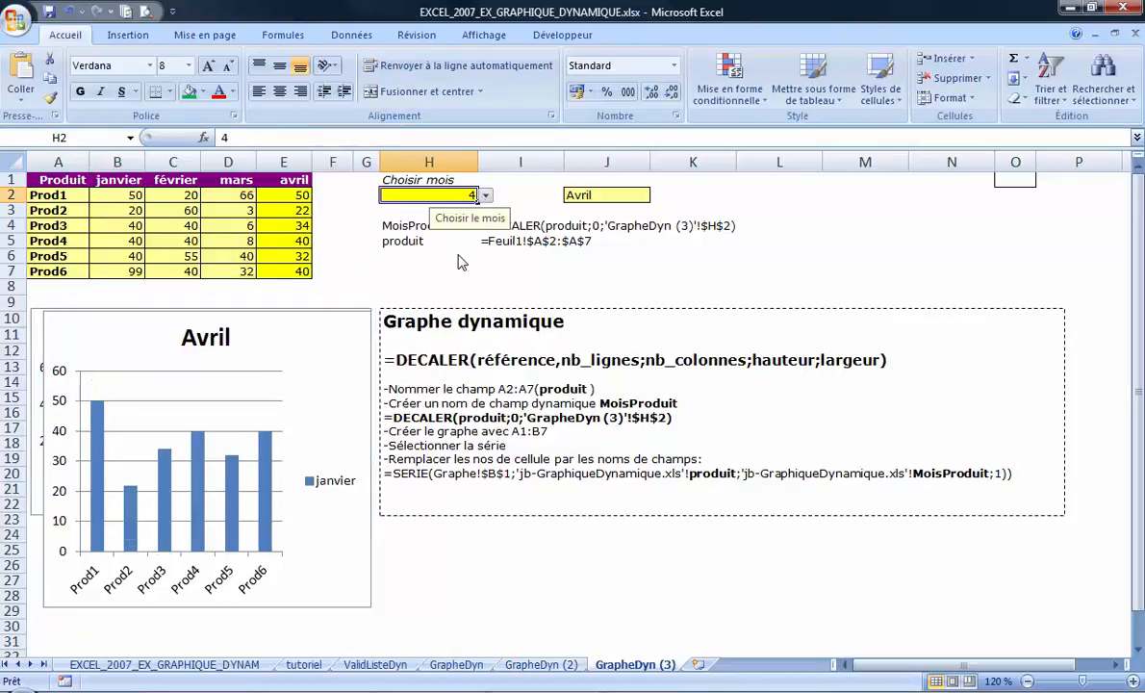
click(485, 195)
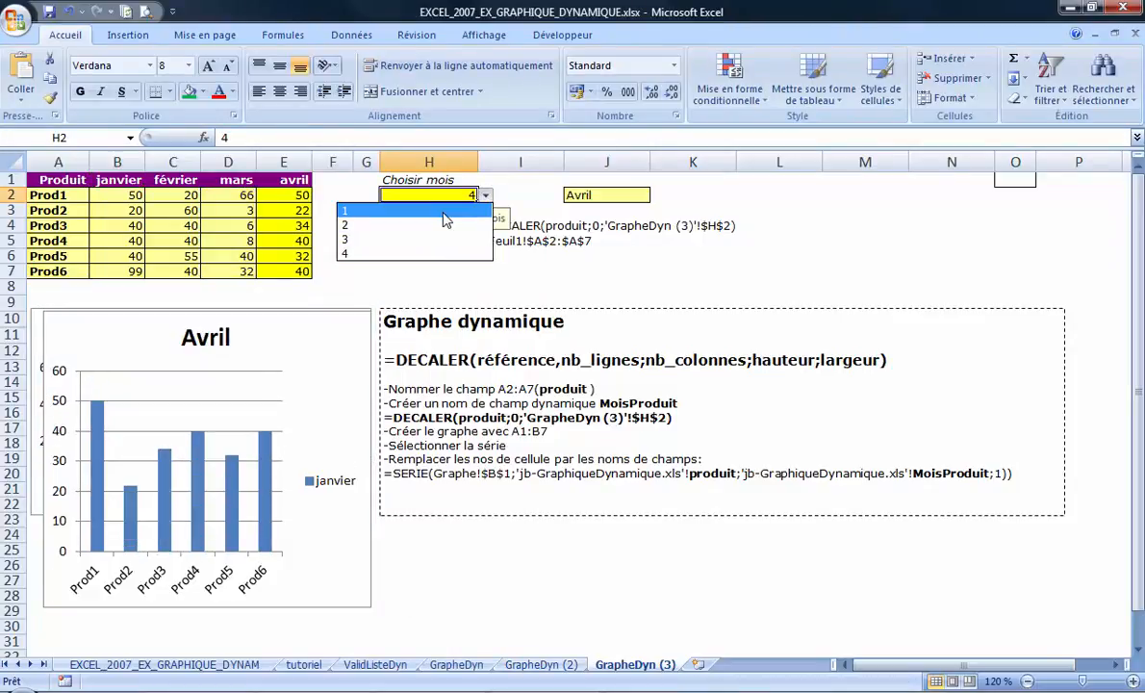
click(453, 214)
click(485, 195)
click(436, 228)
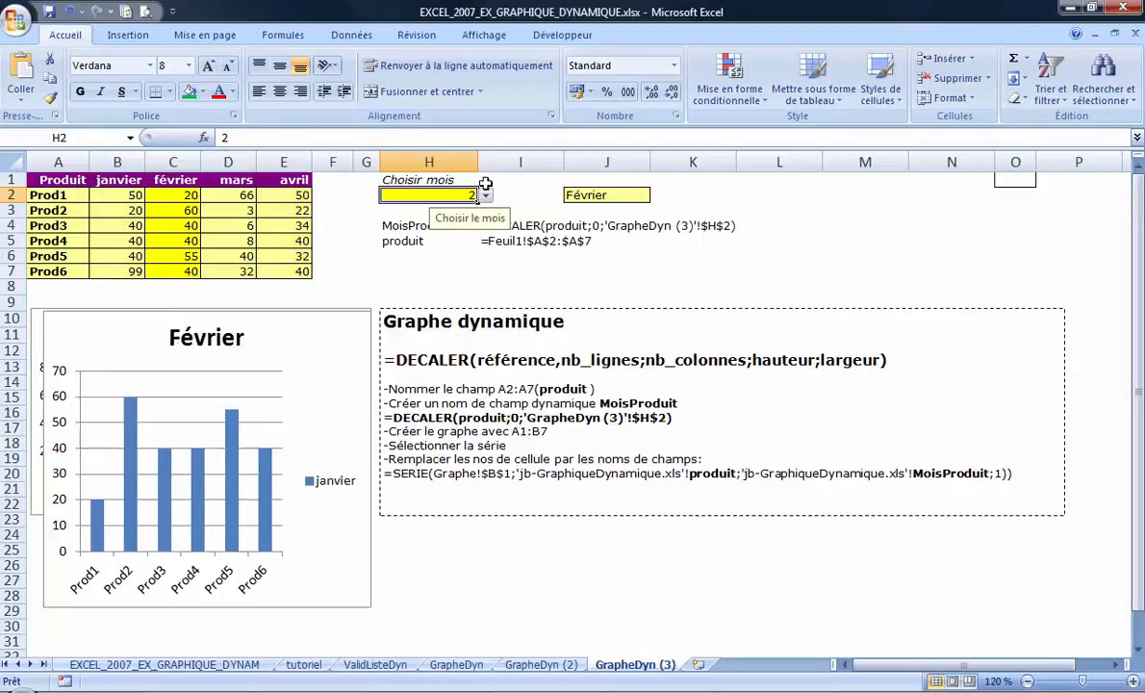
click(607, 610)
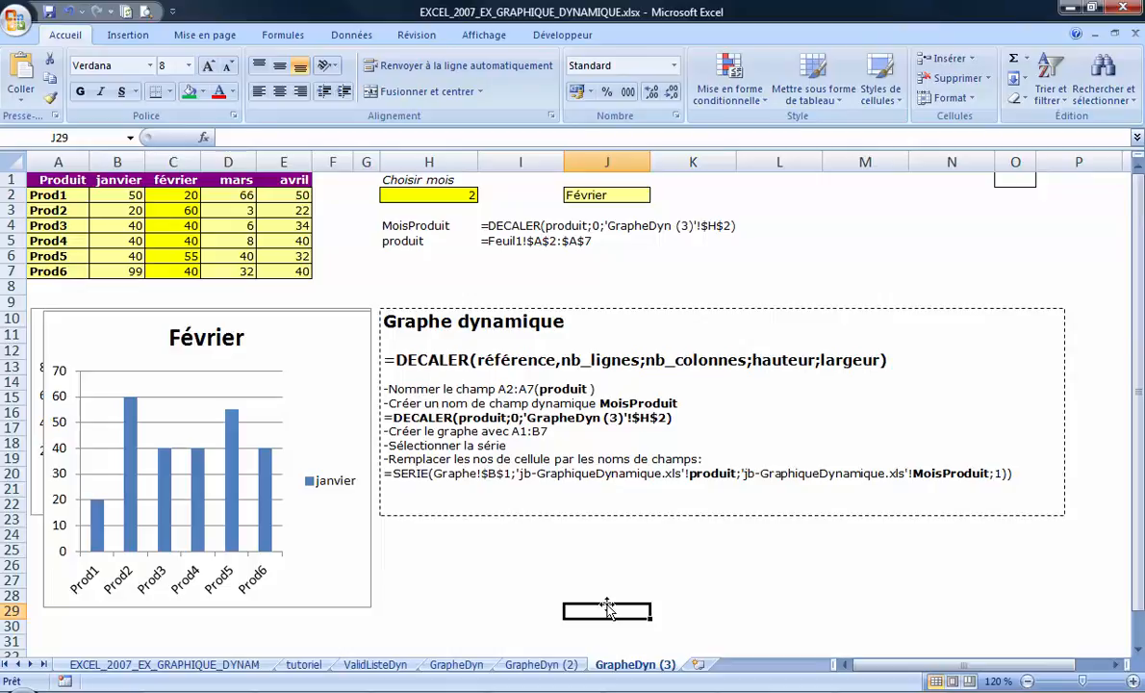